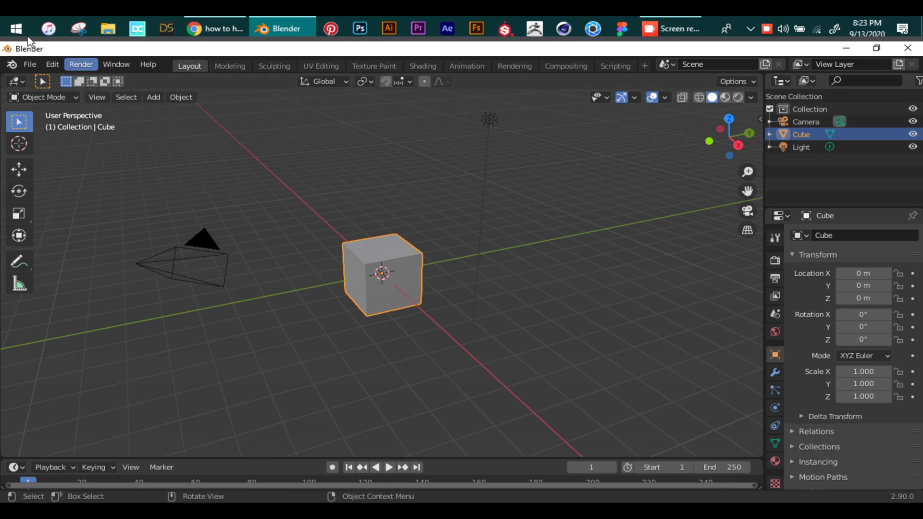
- Open Preferences on the Add-ons page and search for 'archimes'
left_click(52, 64)
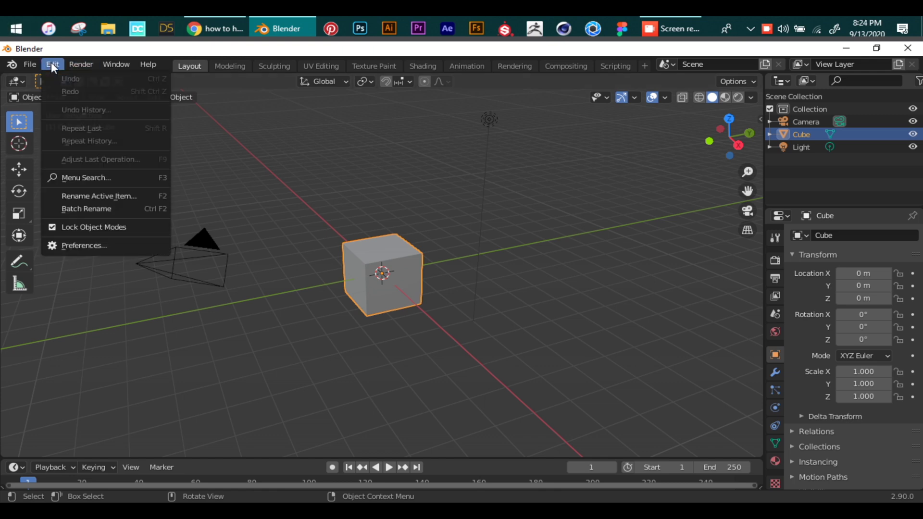
left_click(84, 251)
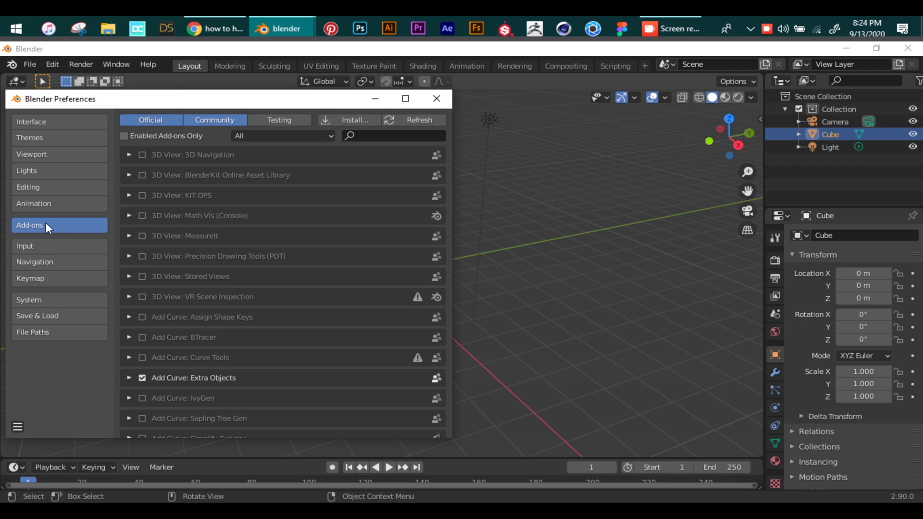
left_click(382, 136)
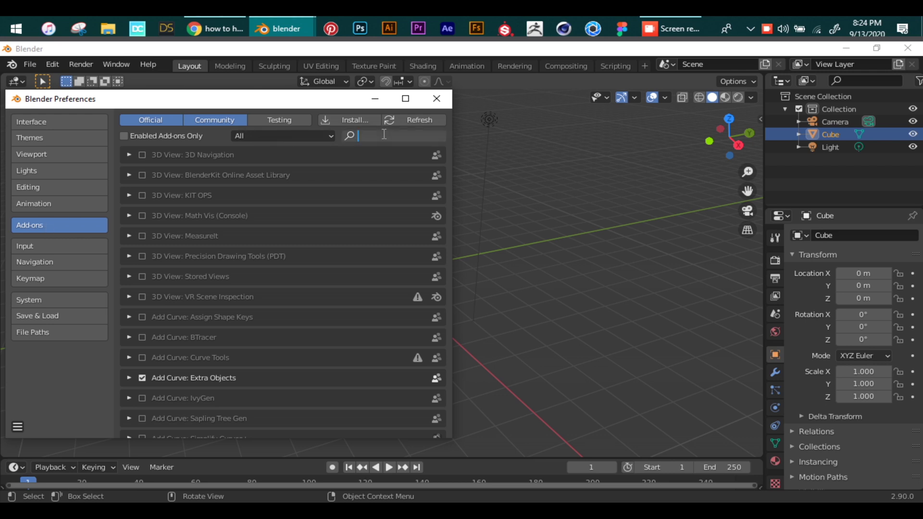
left_click_drag(334, 101, 410, 87)
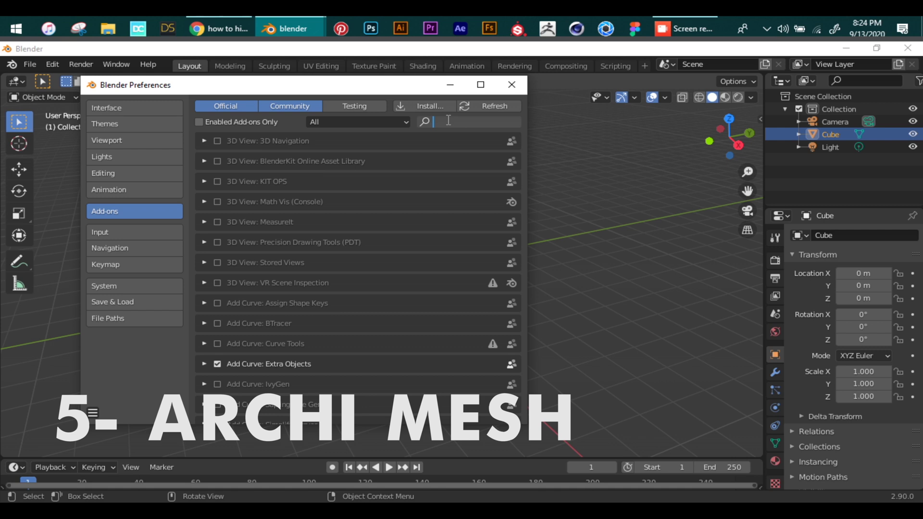
type("arch")
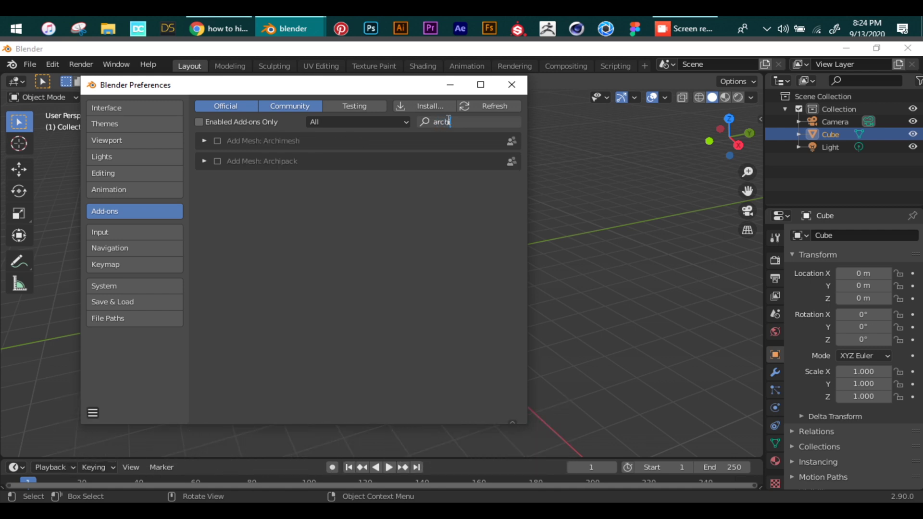
type("imes")
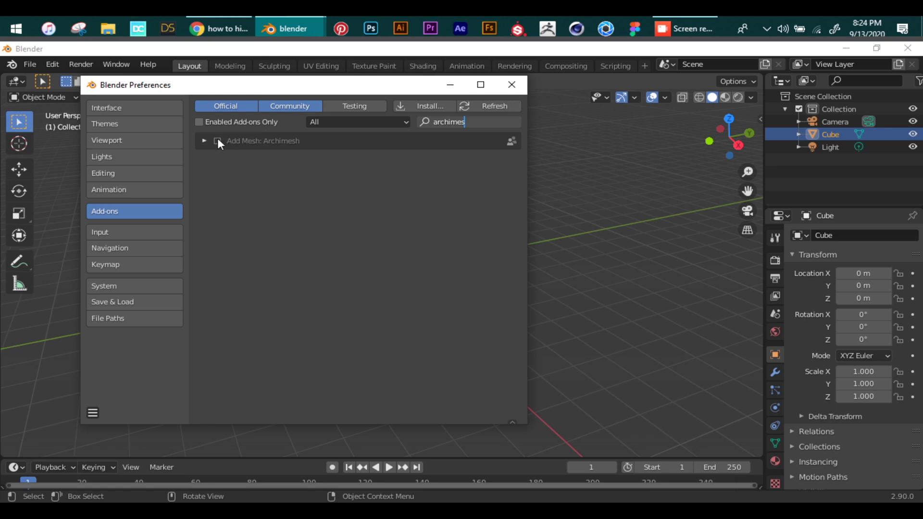
key("Return")
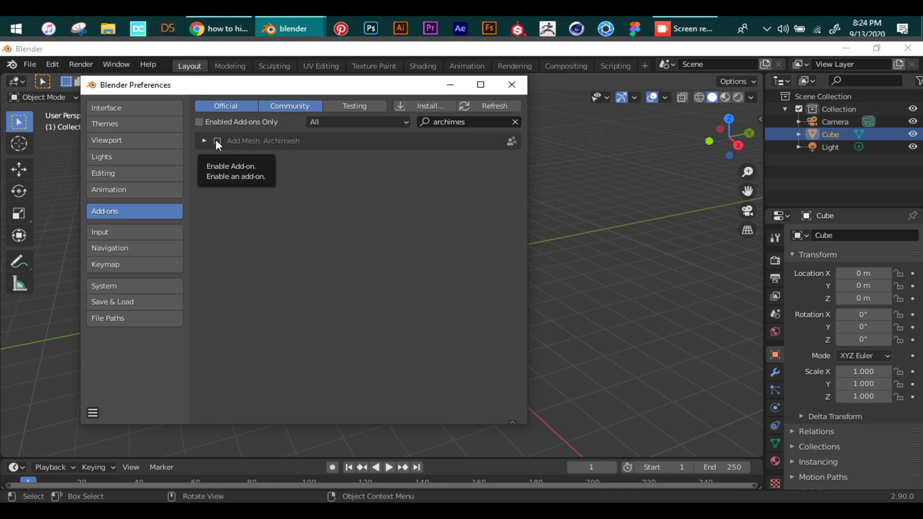
- Enable the Add Mesh: Archimesh add-on (version 1.2.2), leaving it ticked
left_click(216, 141)
left_click(206, 140)
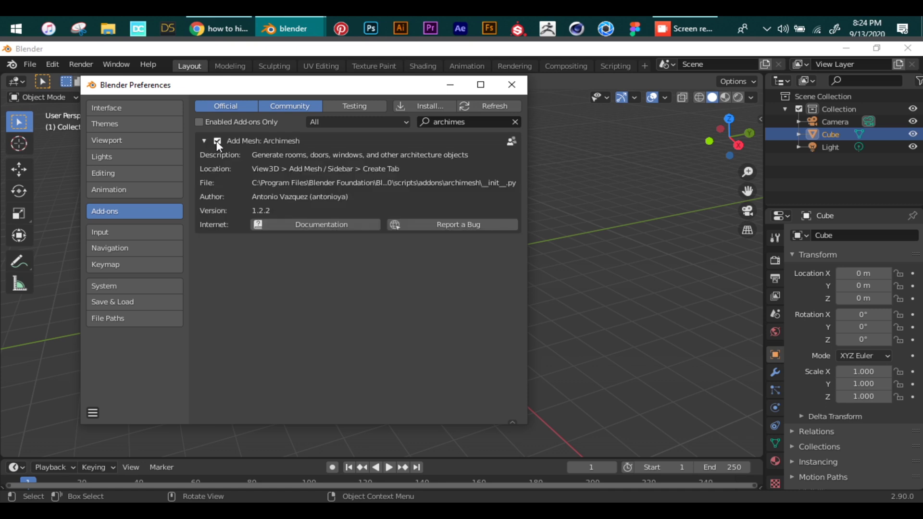
left_click(216, 141)
left_click(217, 140)
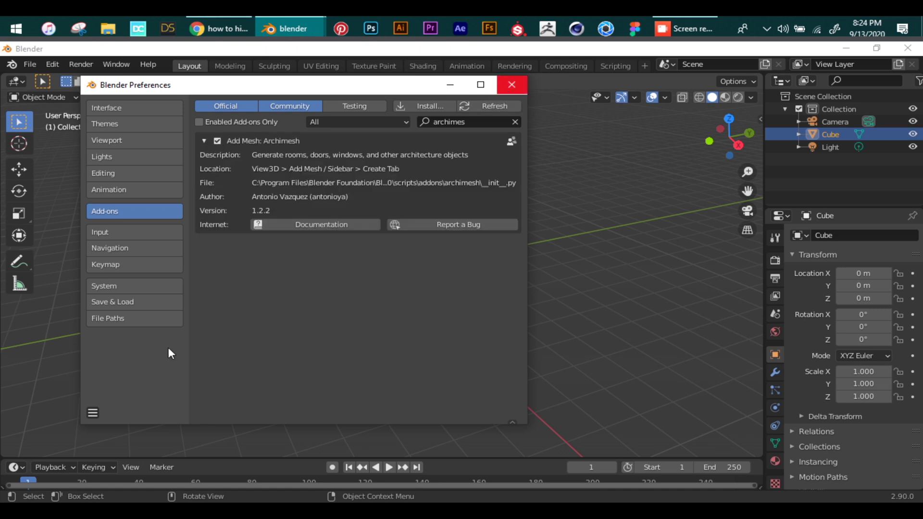
- Close Preferences and add an Archimesh Door to the scene
left_click(520, 84)
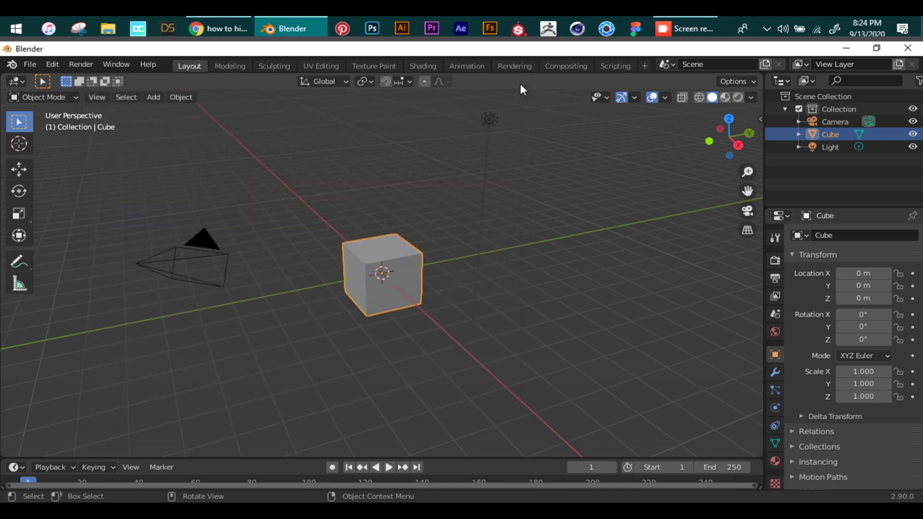
key("shift+a")
mouse_move(356, 205)
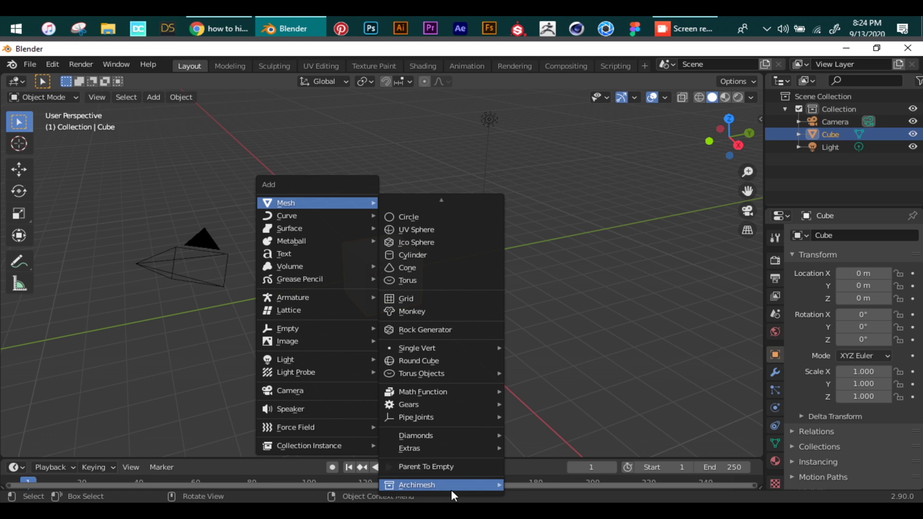
mouse_move(450, 489)
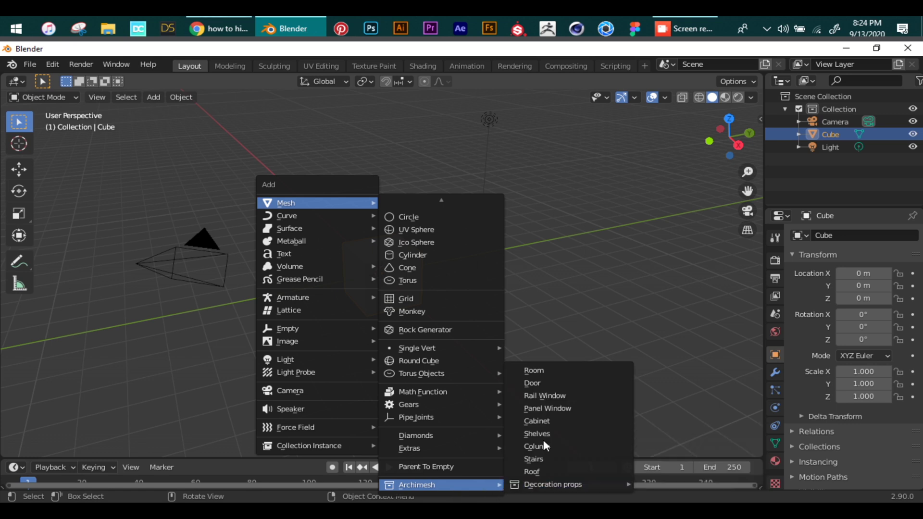
left_click(539, 388)
- Delete the default cube
left_click(405, 274)
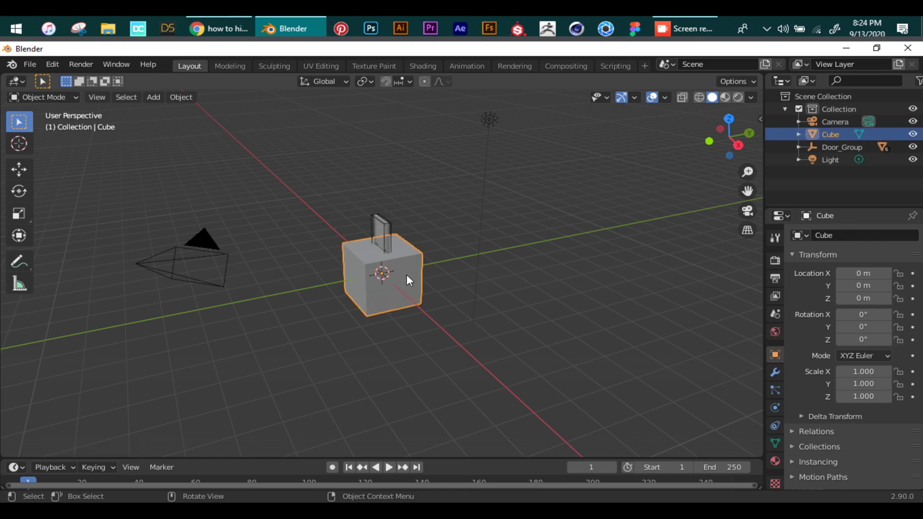
key("Delete")
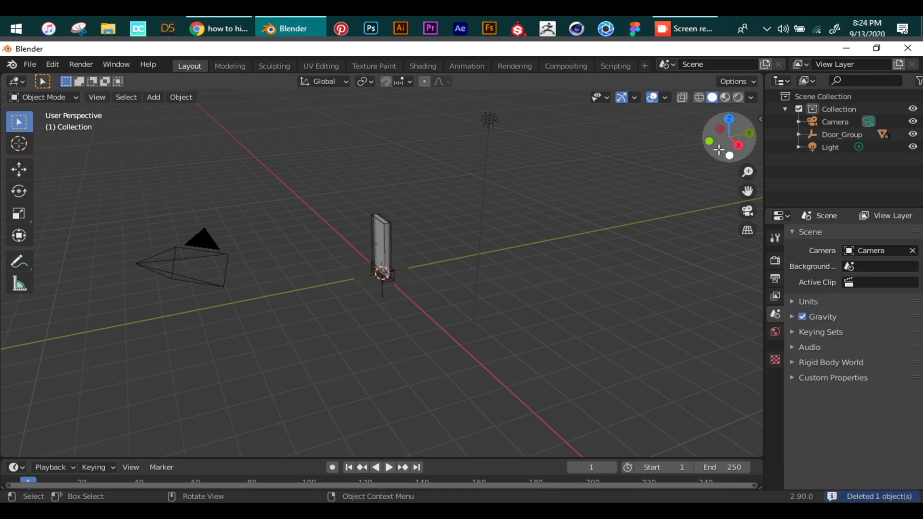
left_click_drag(729, 139, 735, 166)
scroll(742, 176, "up", 6)
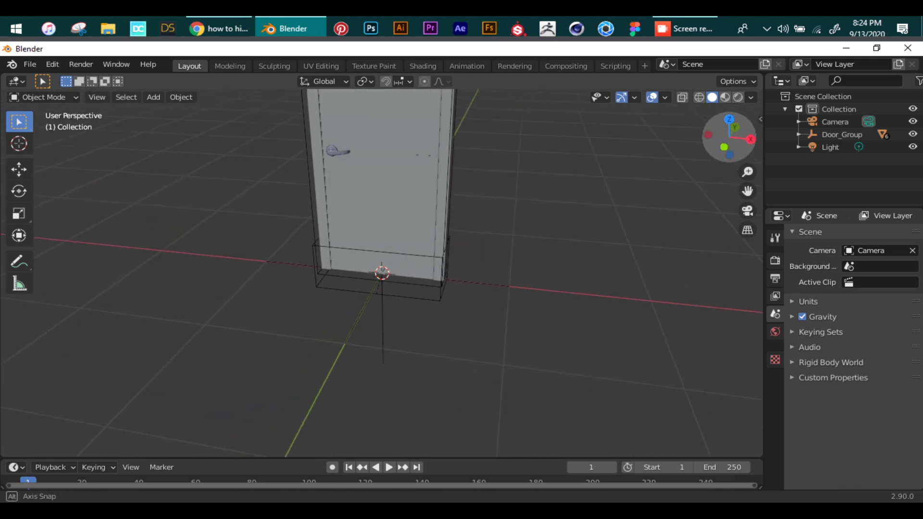
scroll(736, 174, "down", 4)
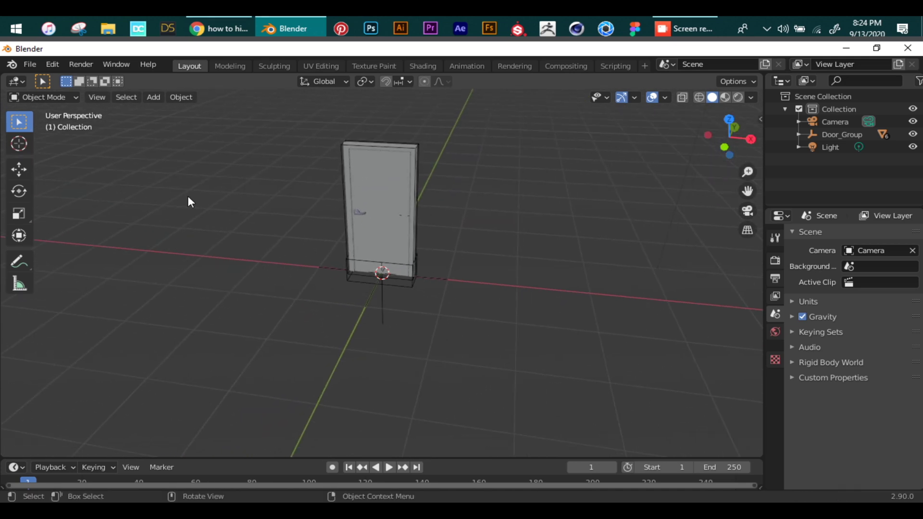
- Move the whole door group along X to about 2.94 m
left_click(19, 169)
left_click(397, 265)
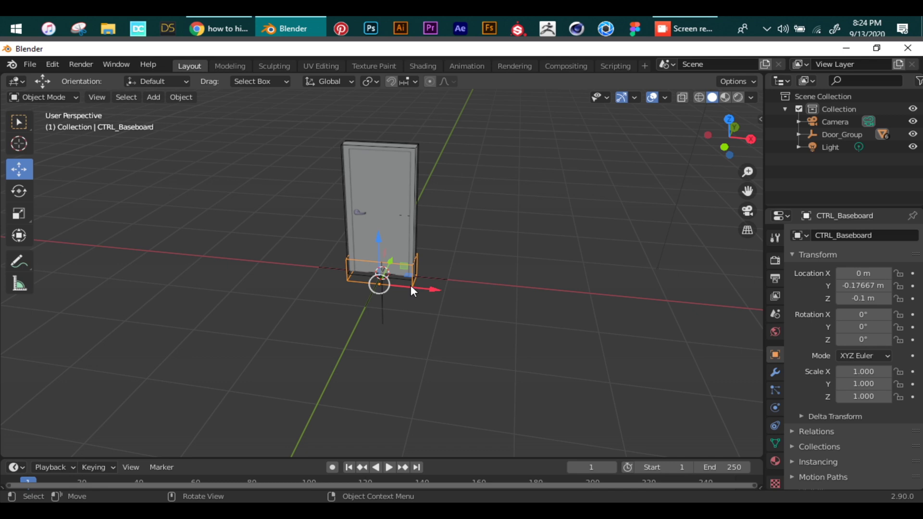
left_click(431, 287)
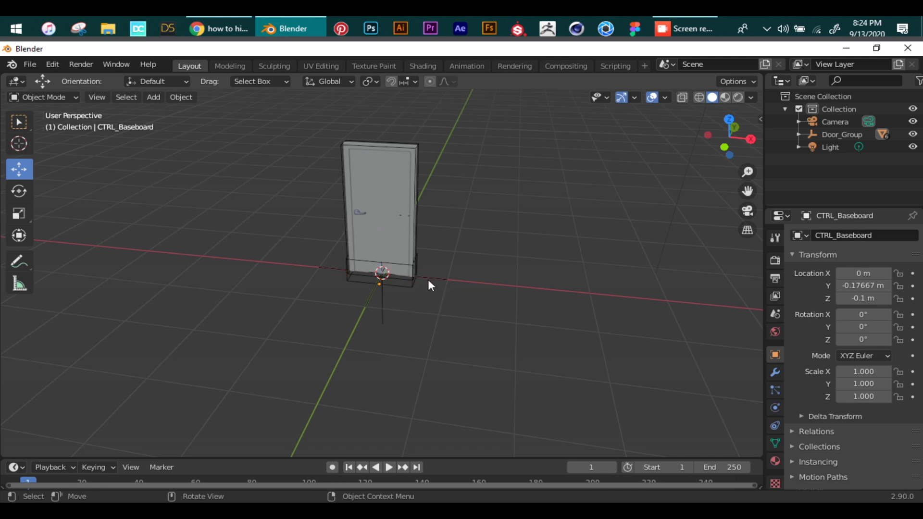
left_click(428, 280)
left_click_drag(431, 278, 637, 314)
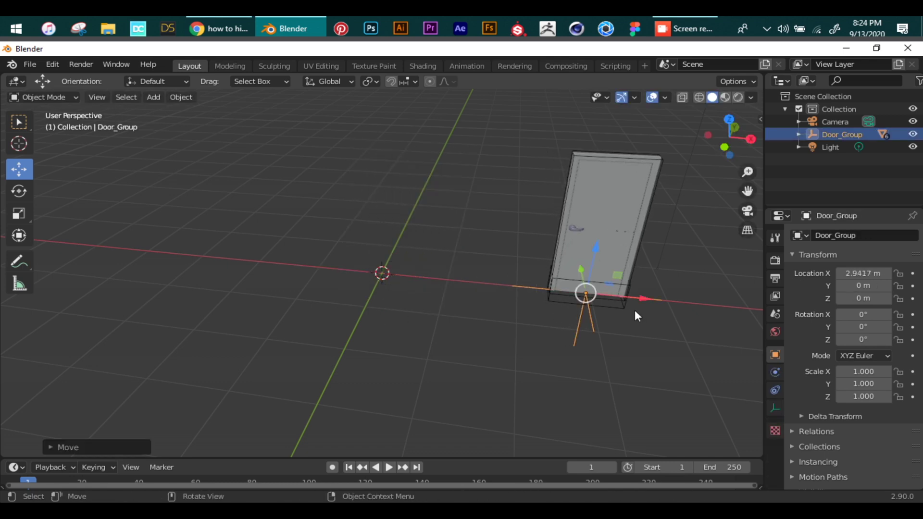
- Add an Archimesh Rail Window and place it raised beside the door
key("shift+a")
mouse_move(476, 244)
mouse_move(577, 485)
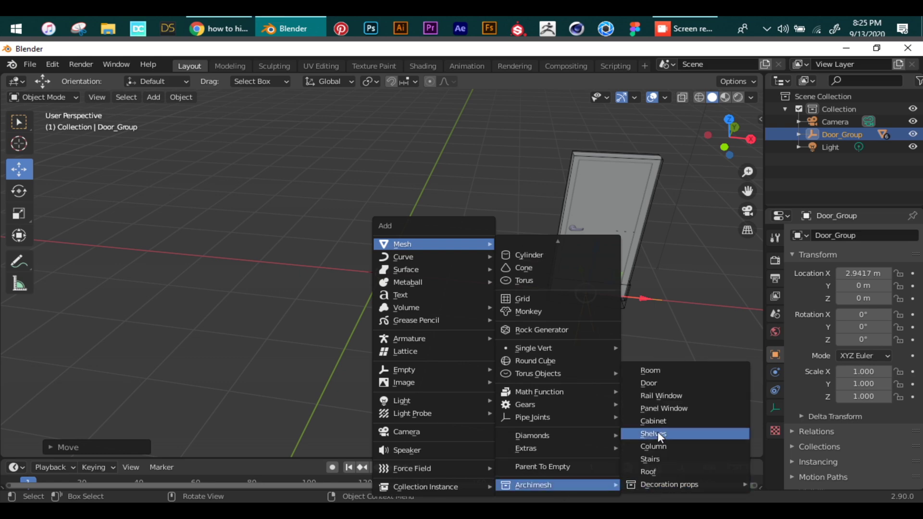
left_click(661, 396)
left_click_drag(385, 291, 507, 253)
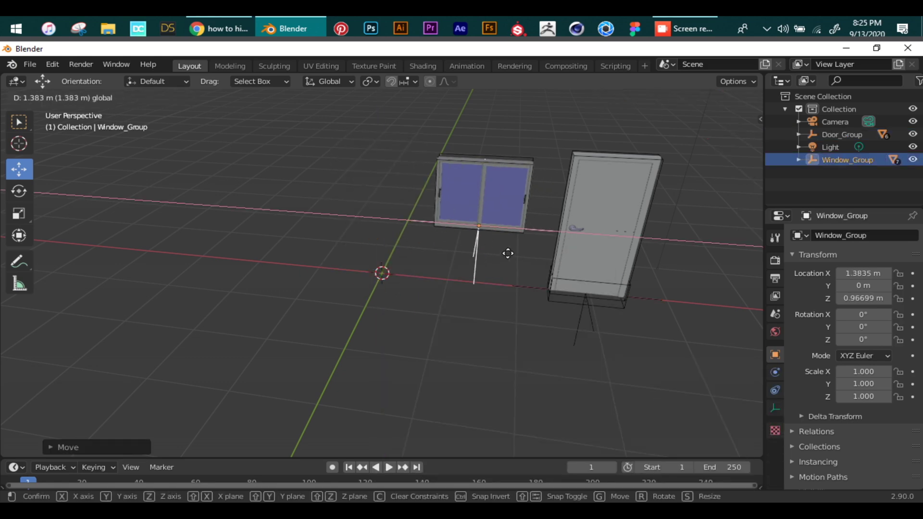
left_click(507, 253)
middle_click_drag(508, 253, 597, 131)
scroll(597, 131, "down", 3)
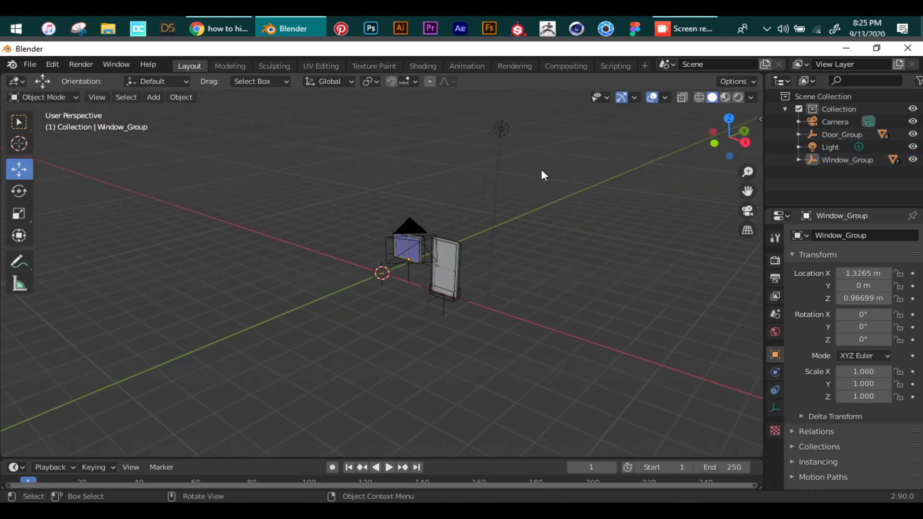
- Search the add-ons for 'landsc' and enable Add Mesh: A.N.T.Landscape
left_click(30, 64)
mouse_move(52, 64)
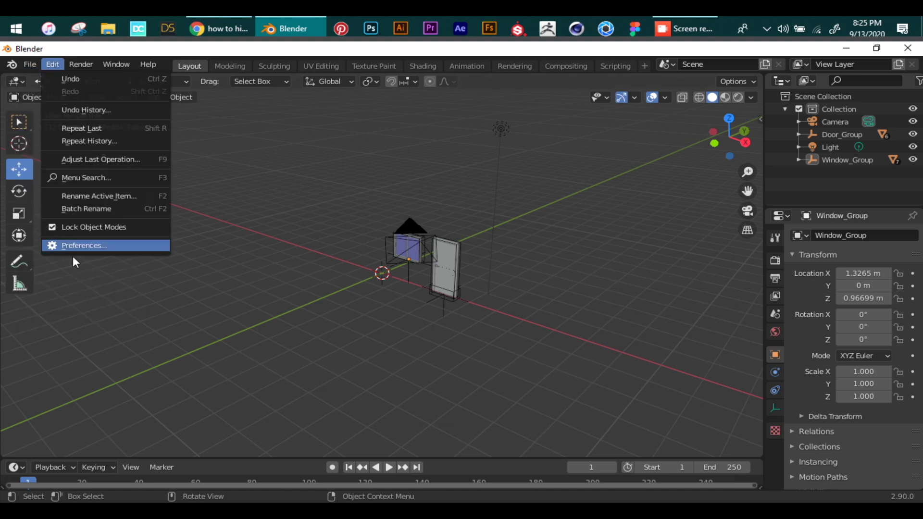
left_click(74, 246)
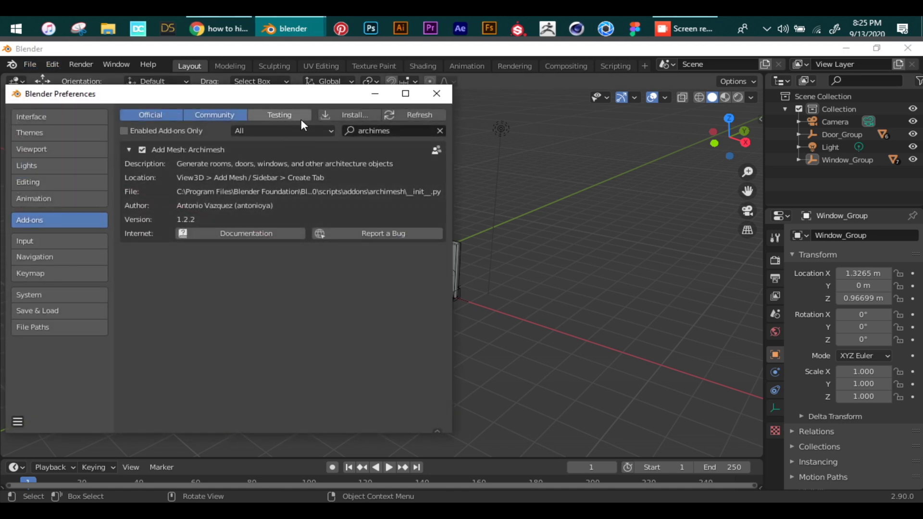
left_click(400, 130)
type("a")
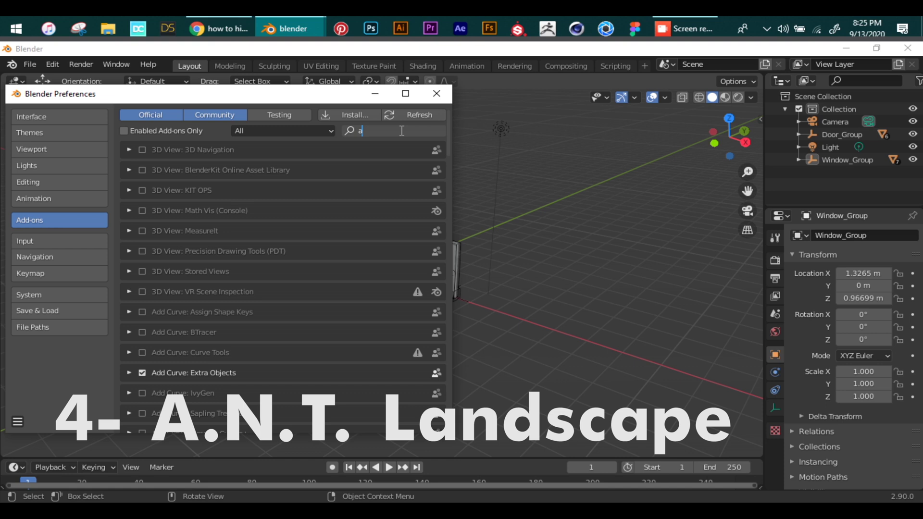
type("nt")
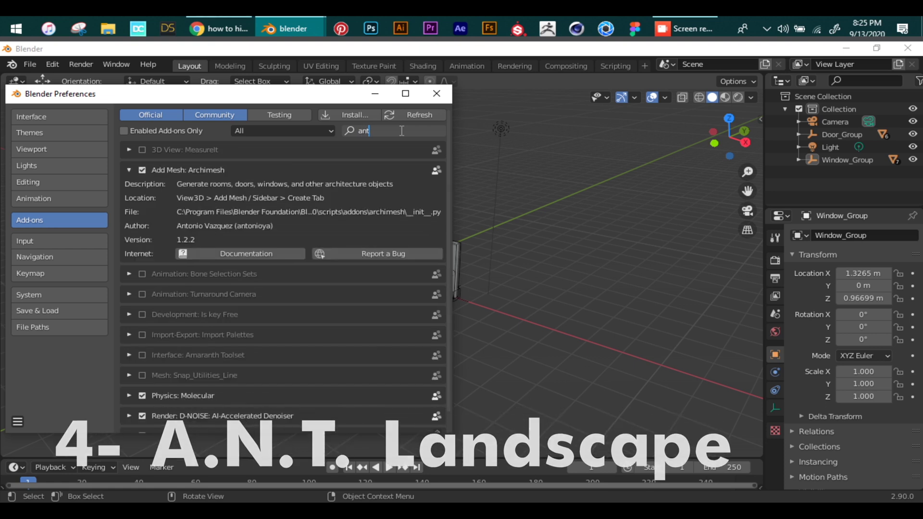
key("BackSpace")
key("BackSpace")
key("BackSpace")
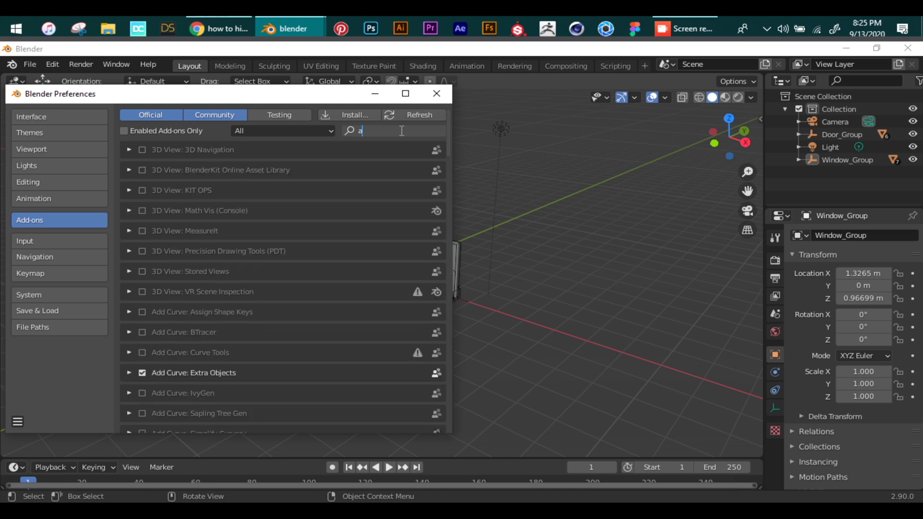
type("landsc")
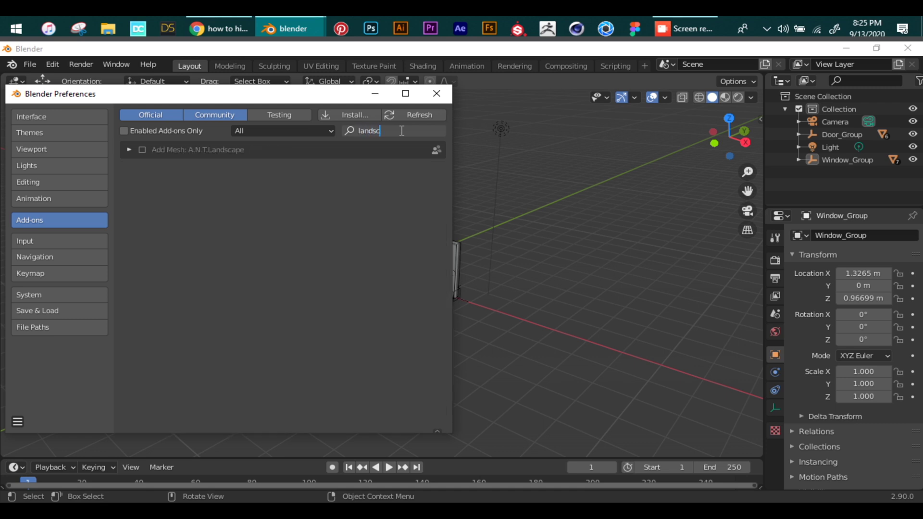
left_click(143, 151)
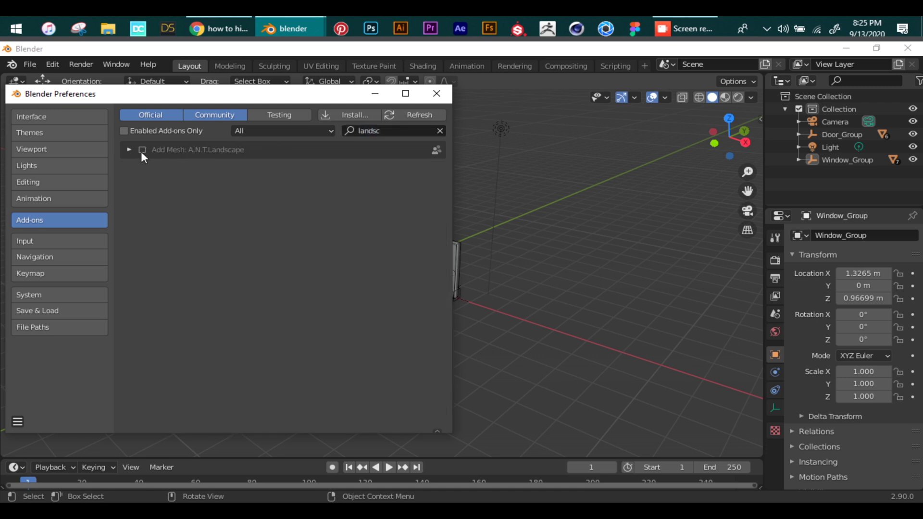
left_click(142, 150)
- Close Preferences and bring up the Add > Mesh list
left_click(437, 93)
key("shift")
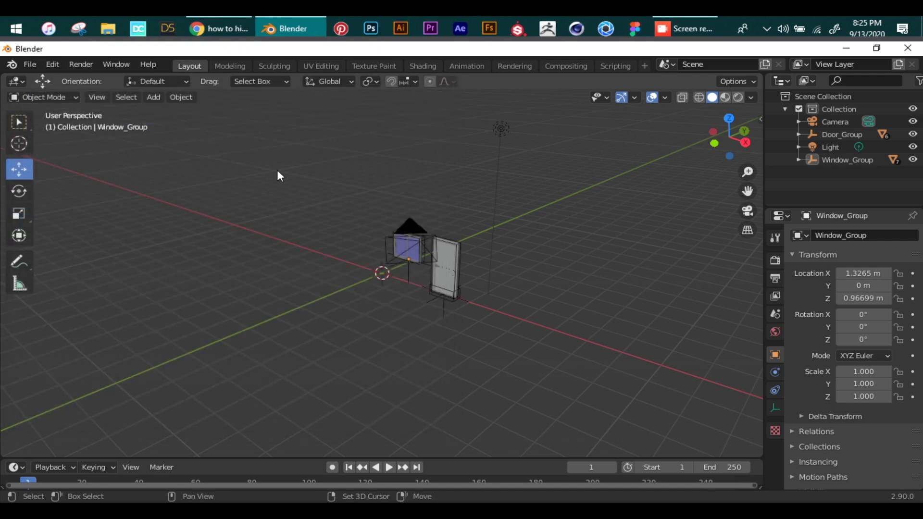
key("shift+a")
mouse_move(277, 170)
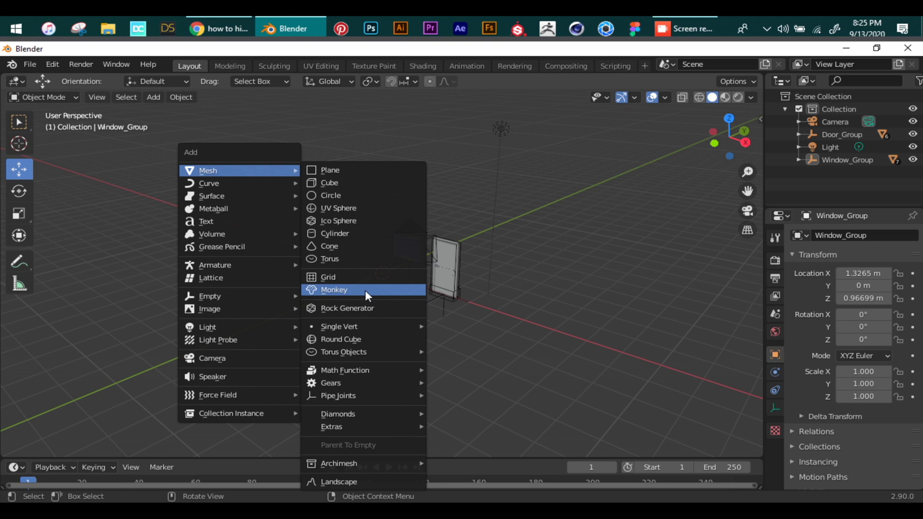
mouse_move(362, 399)
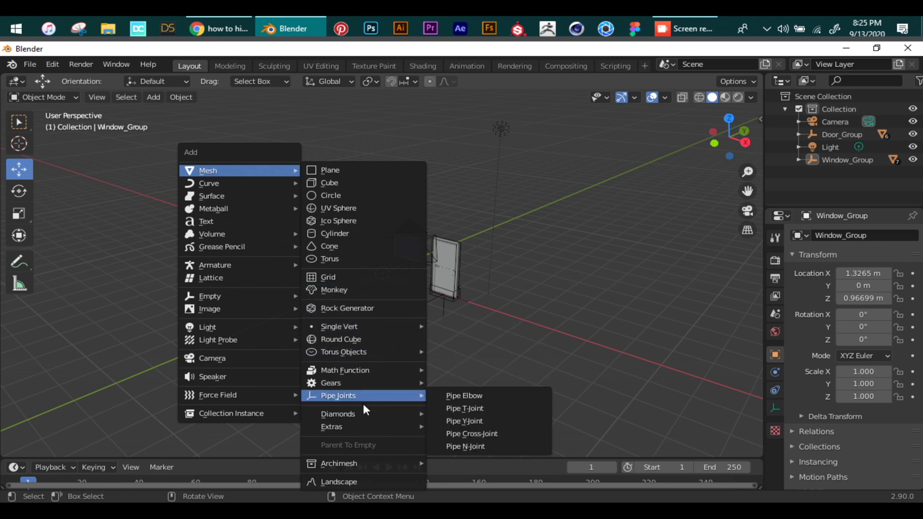
- Add a Landscape terrain mesh and zoom in close on it
left_click(353, 482)
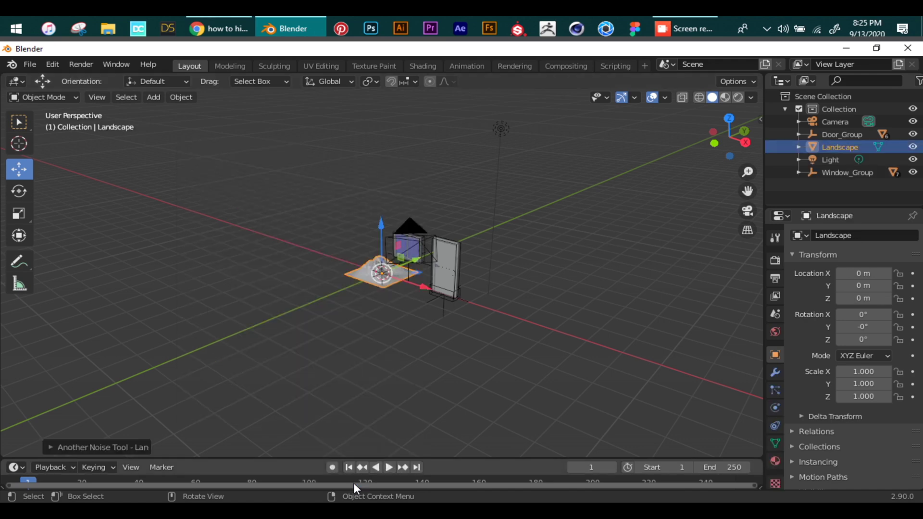
left_click_drag(740, 173, 740, 103)
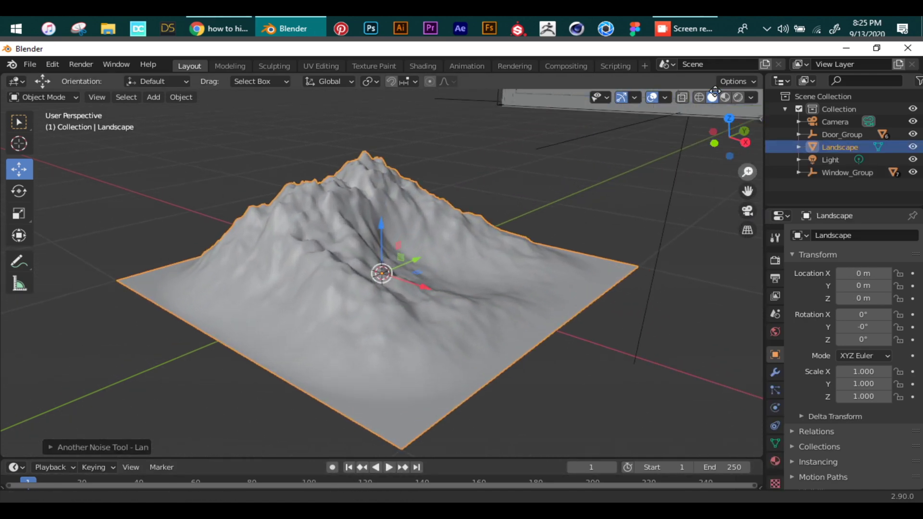
- Expand the 'Another Noise Tool - Landscape' panel and open the Operator Presets list
left_click(79, 446)
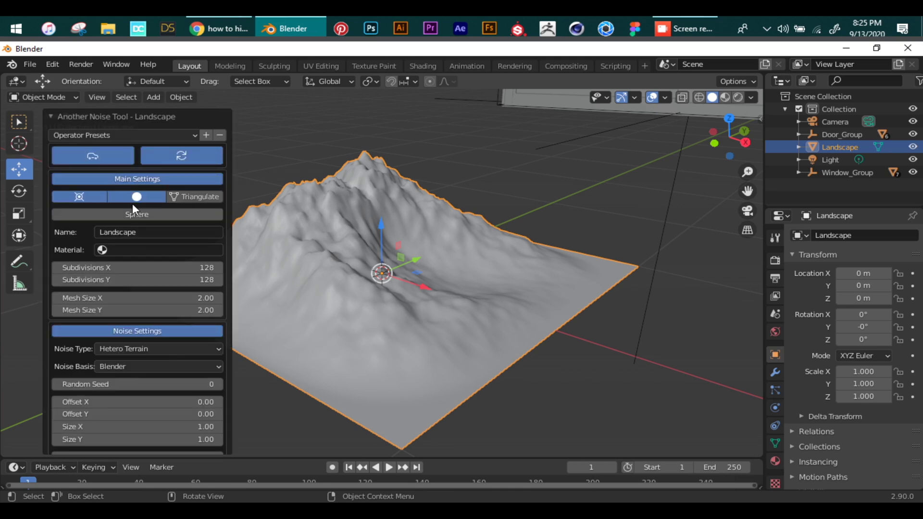
left_click(124, 135)
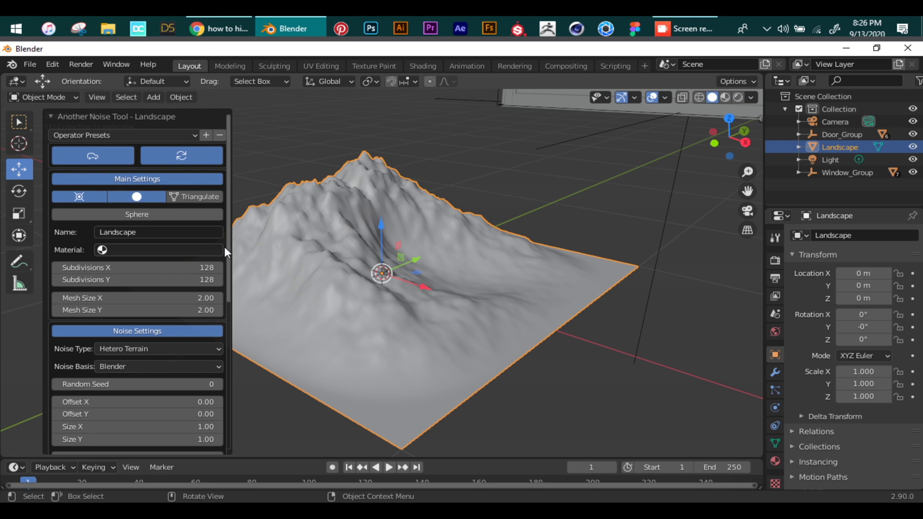
mouse_move(227, 247)
left_mouse_down()
mouse_move(220, 412)
mouse_move(220, 245)
left_mouse_up()
- Try the Cliff, Mountain 1 and River terrain presets on the landscape
left_click(132, 133)
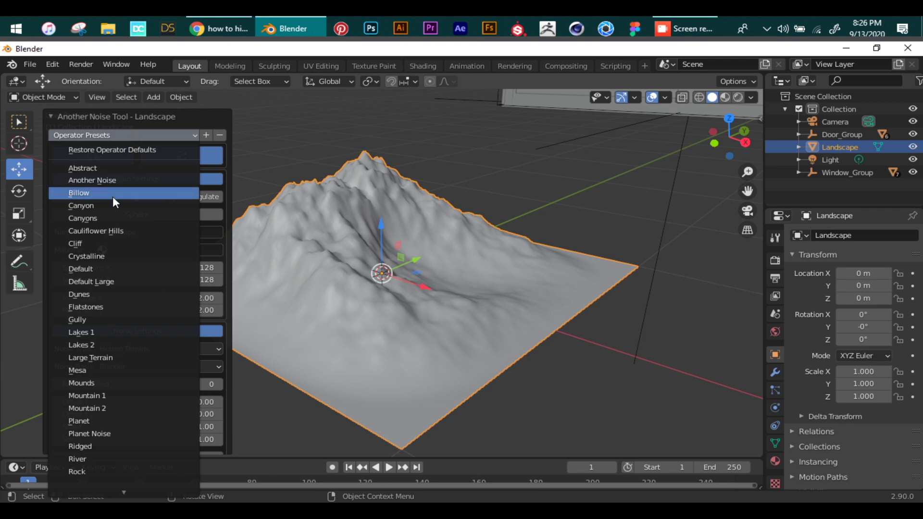
left_click(96, 247)
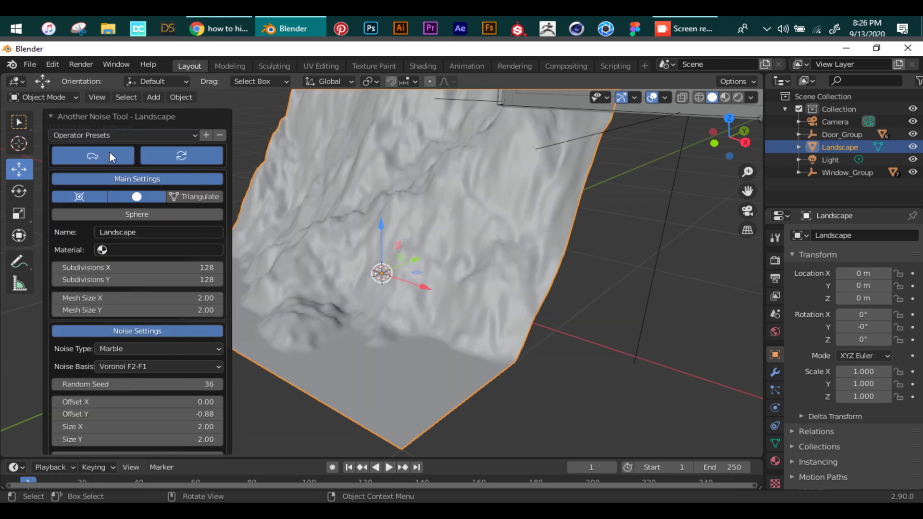
left_click(108, 136)
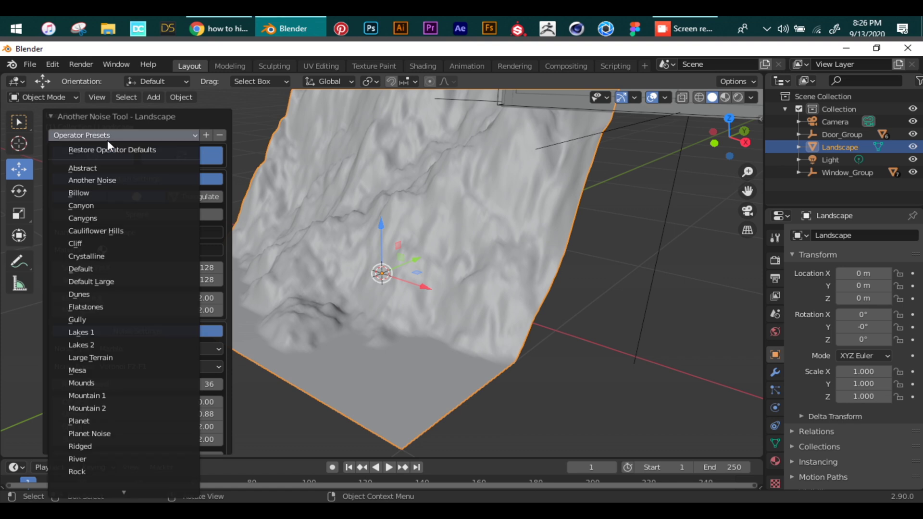
left_click(98, 394)
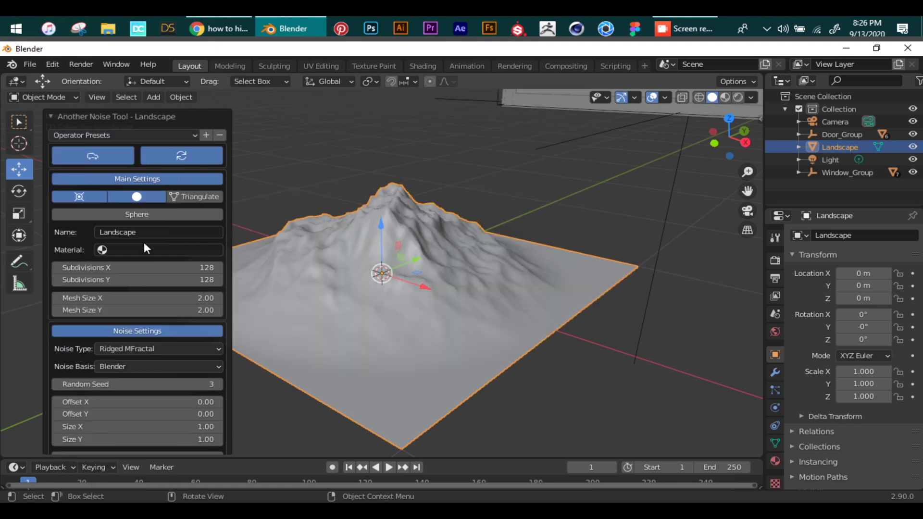
left_click(130, 136)
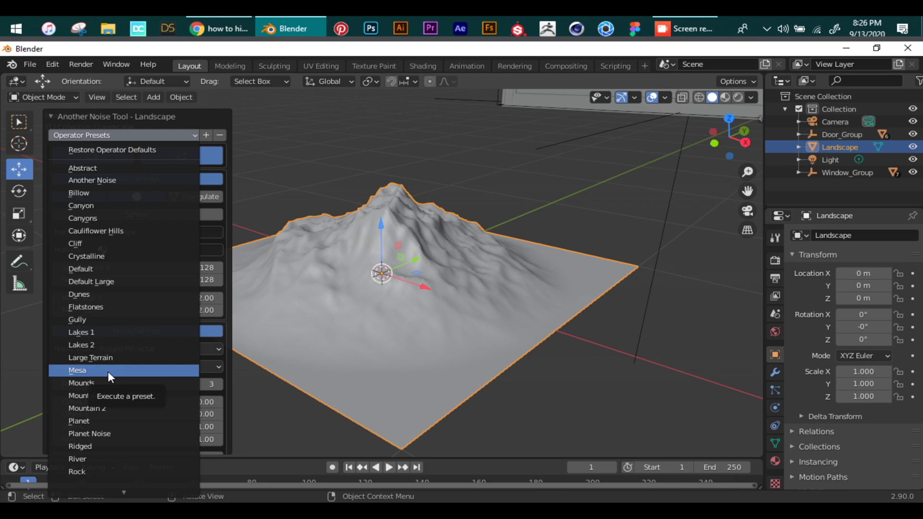
left_click(96, 459)
- Apply the Volcano terrain preset and deselect the landscape
left_click(130, 136)
scroll(111, 432, "down", 3)
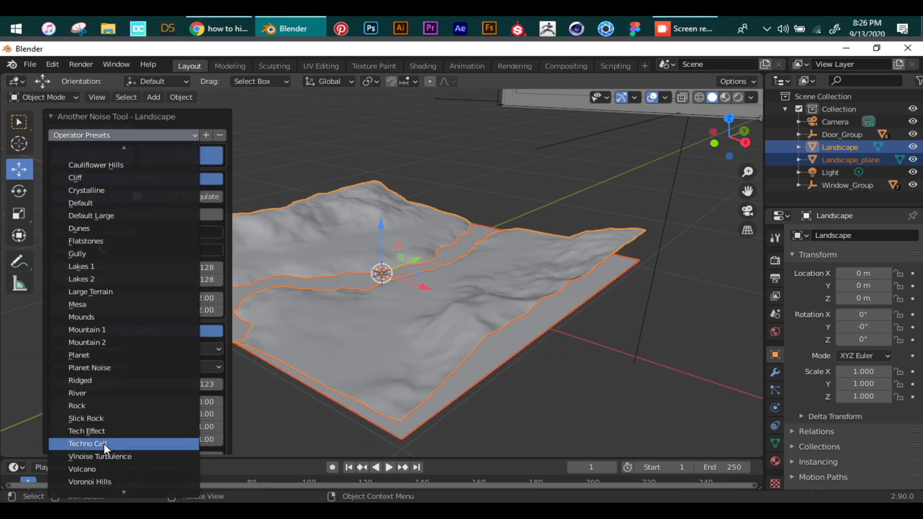
left_click(89, 468)
left_click(272, 211)
scroll(745, 172, "down", 6)
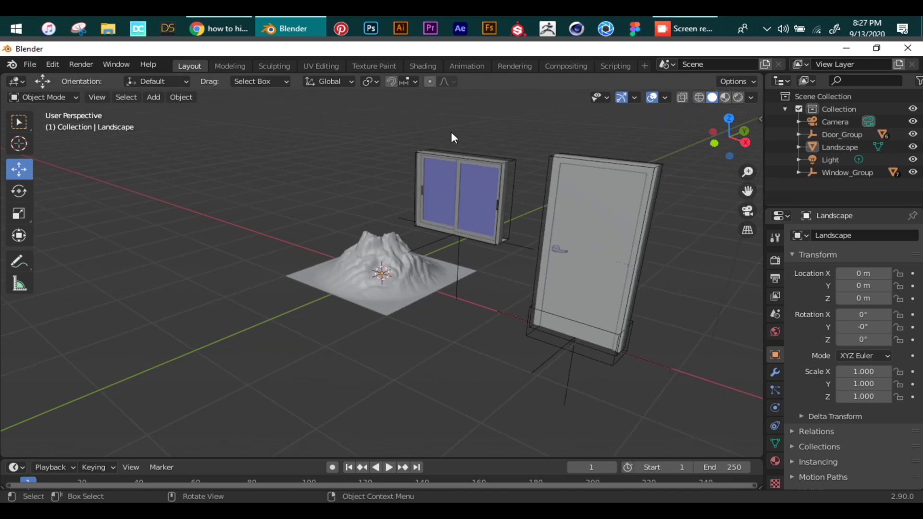
- Confirm Node Wrangler is ticked via a 'node' add-on search, then go to Shading
key("shift+a")
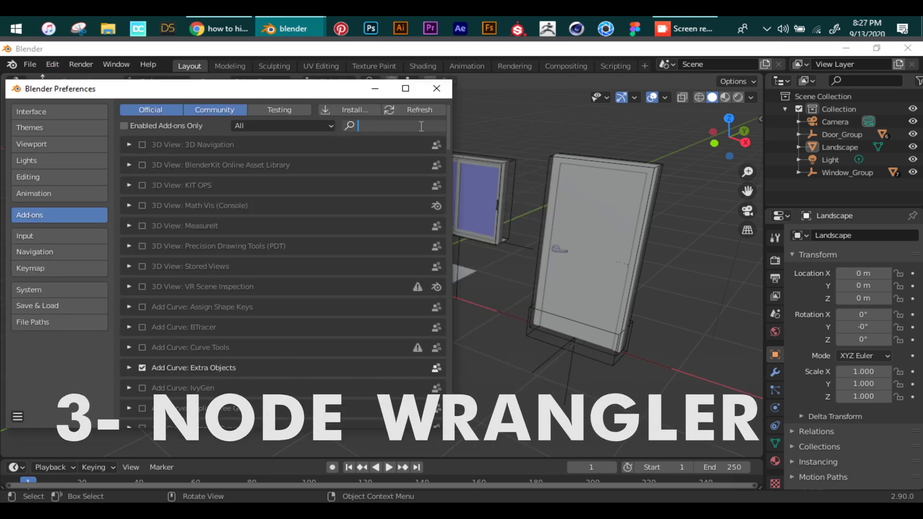
type("node")
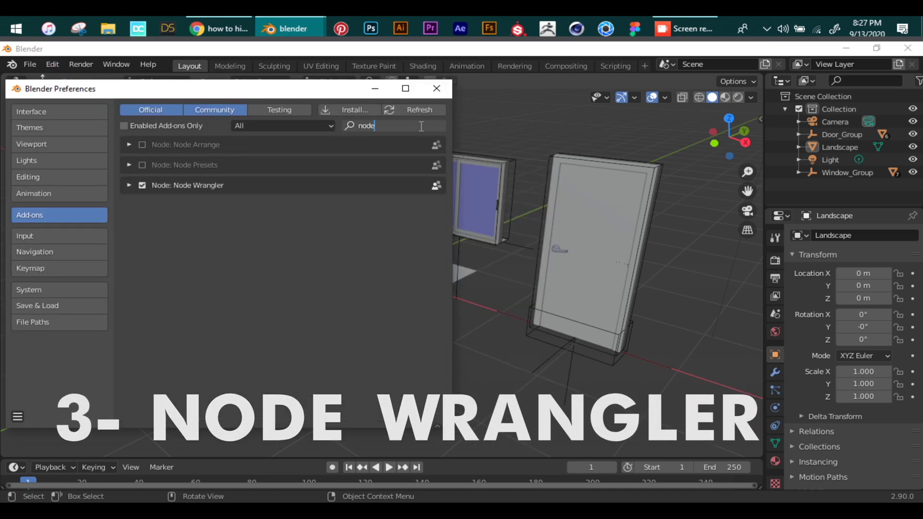
left_click(143, 185)
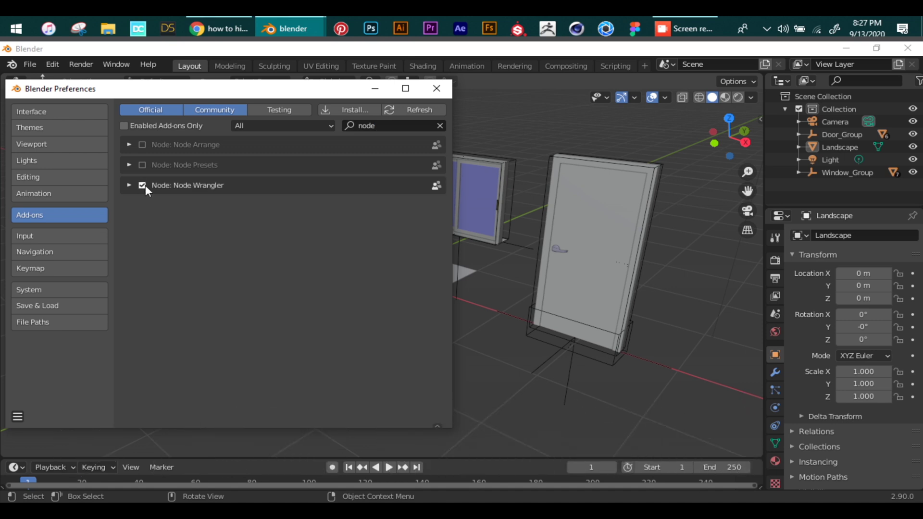
left_click(437, 88)
left_click(422, 64)
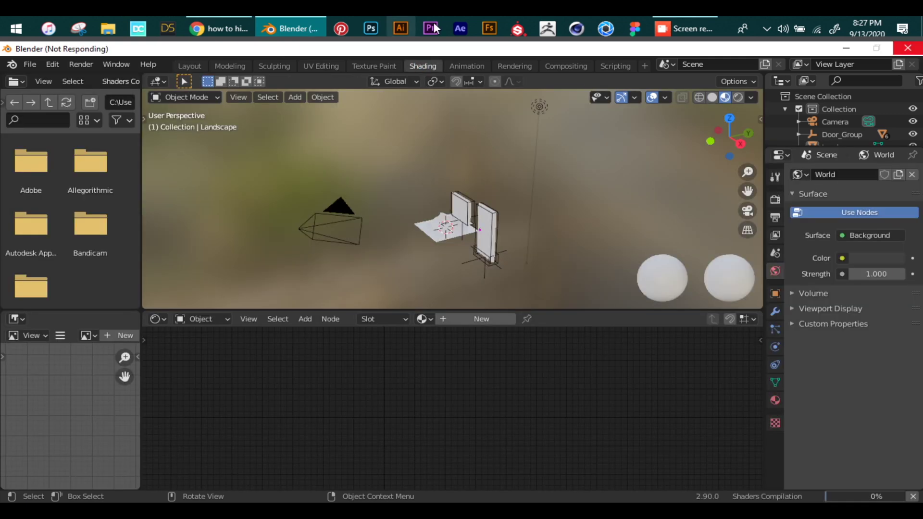
- Set the viewport to Rendered shading and select the Landscape to show its Material.001 nodes
left_click(736, 98)
left_click(774, 199)
left_click(447, 226)
scroll(447, 225, "up", 3)
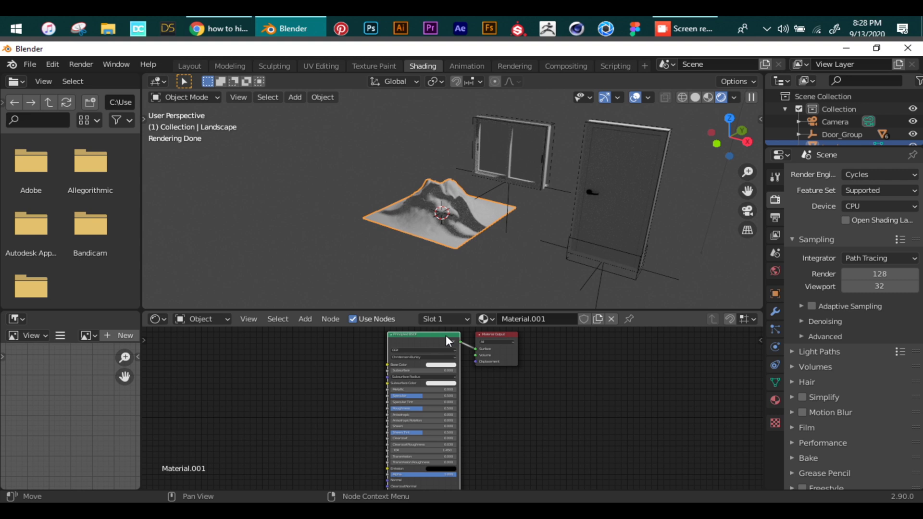
- Load the five cliff rock maps (albedo, AO, height, normal, roughness) as a Principled Texture Setup
key("ctrl+shift+t")
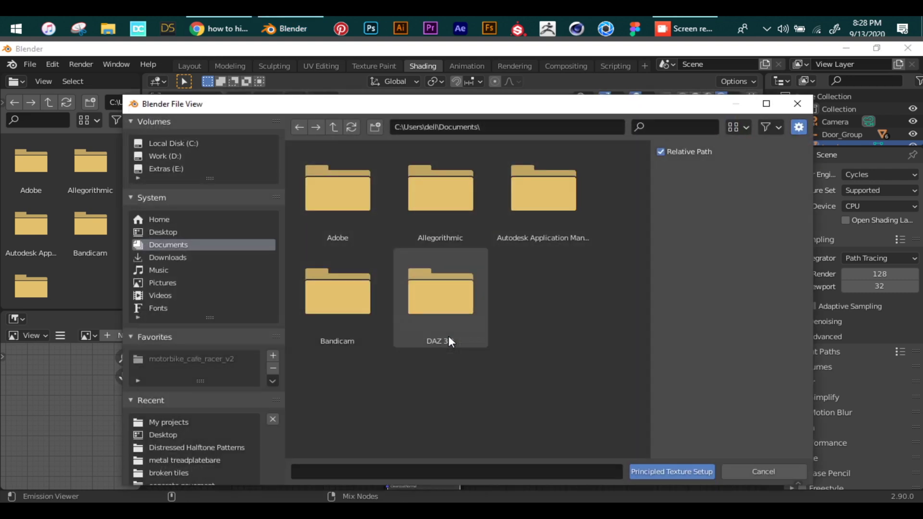
scroll(545, 431, "down", 8)
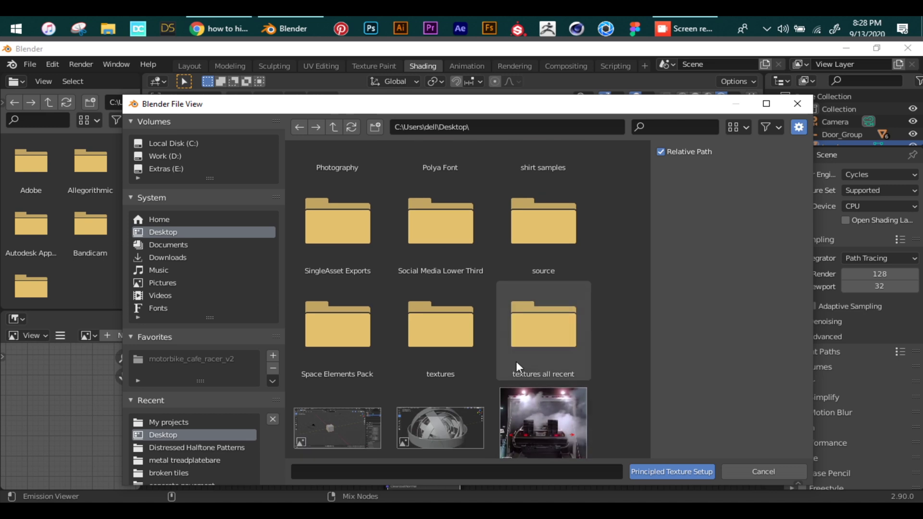
double_click(515, 342)
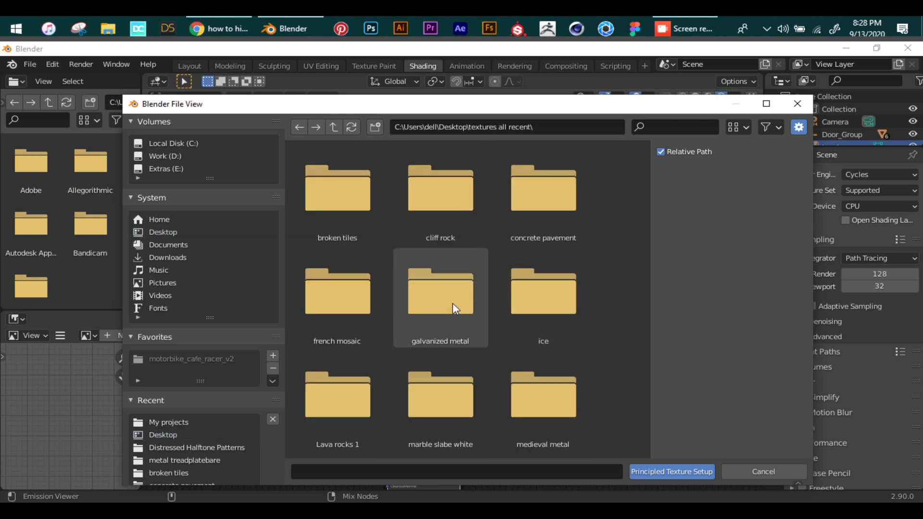
left_click(434, 223)
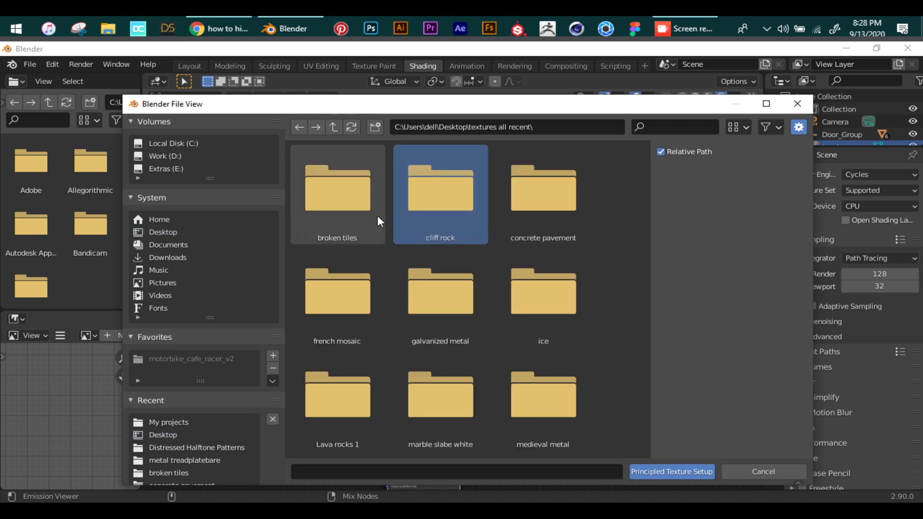
double_click(428, 220)
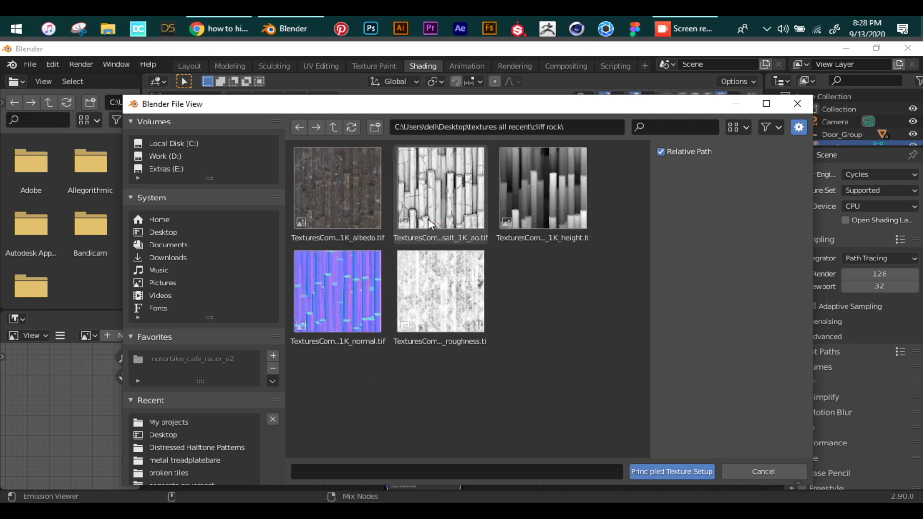
left_click_drag(382, 376, 556, 203)
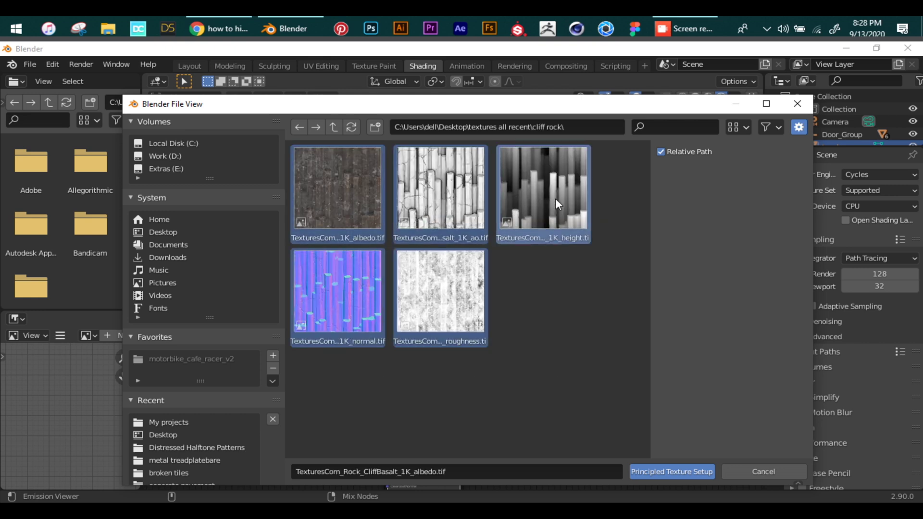
left_click(656, 475)
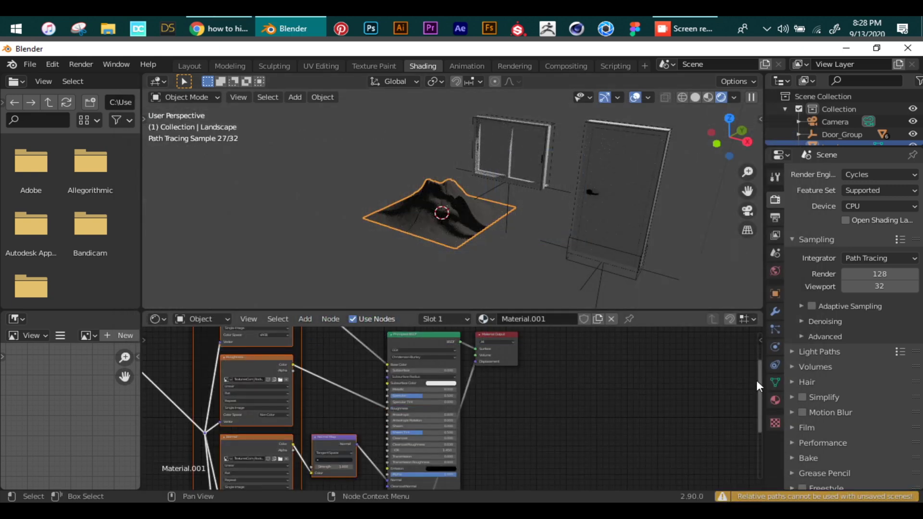
scroll(757, 384, "down", 1)
scroll(572, 412, "down", 4)
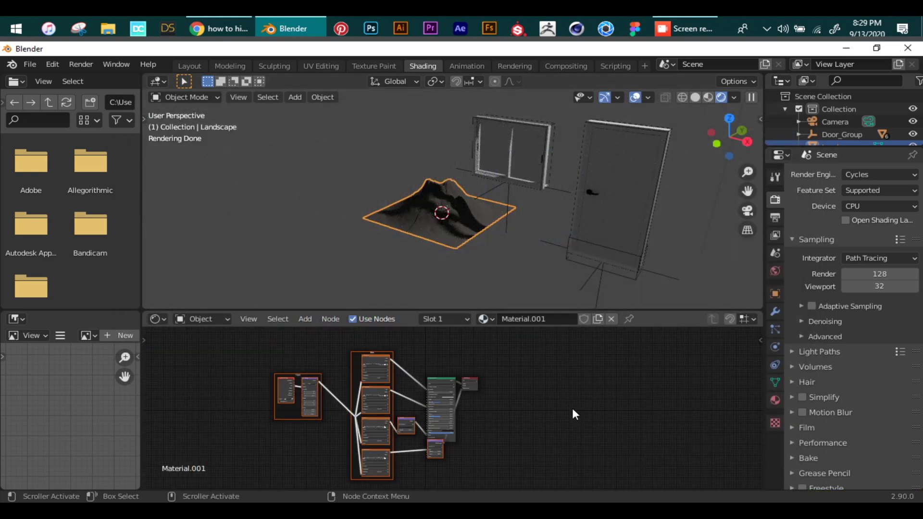
scroll(573, 412, "up", 2)
scroll(469, 249, "up", 3)
key("t")
scroll(469, 249, "down", 4)
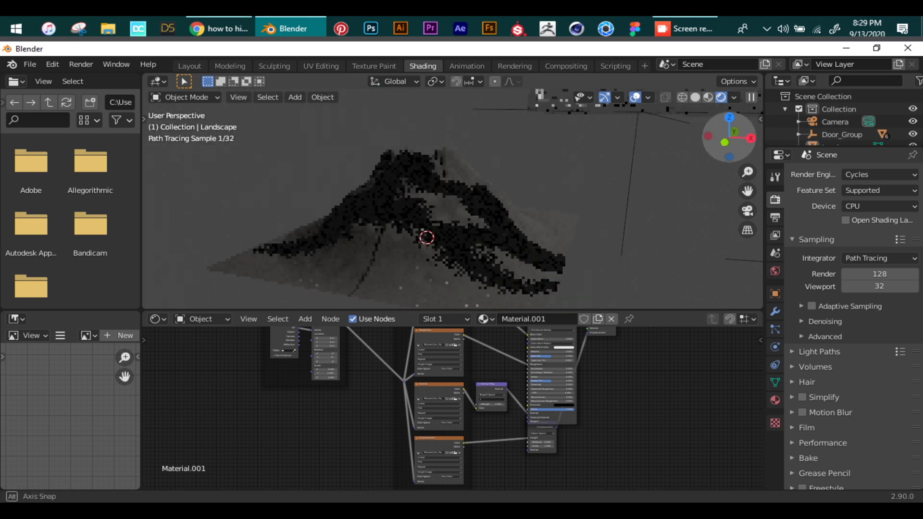
middle_click_drag(561, 241, 529, 231)
scroll(653, 365, "down", 3)
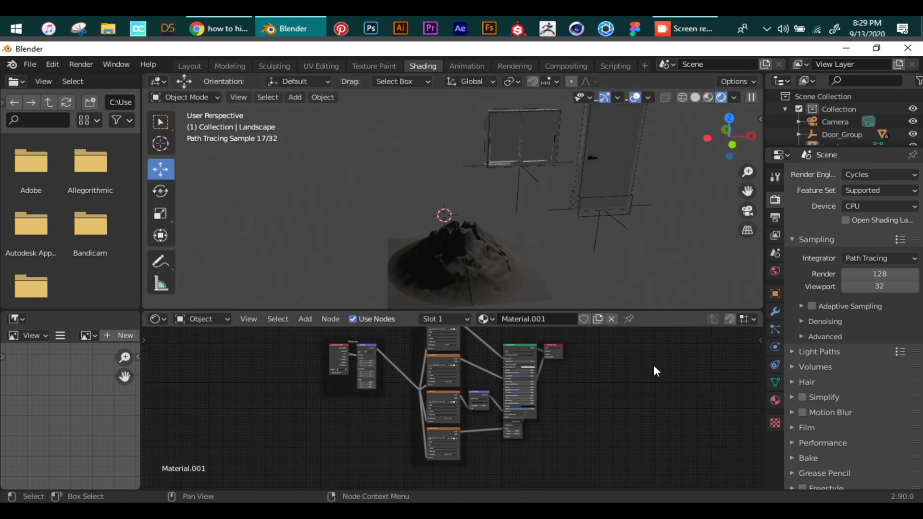
scroll(408, 423, "down", 1)
left_click_drag(408, 423, 428, 395)
scroll(414, 409, "up", 5)
scroll(399, 384, "down", 4)
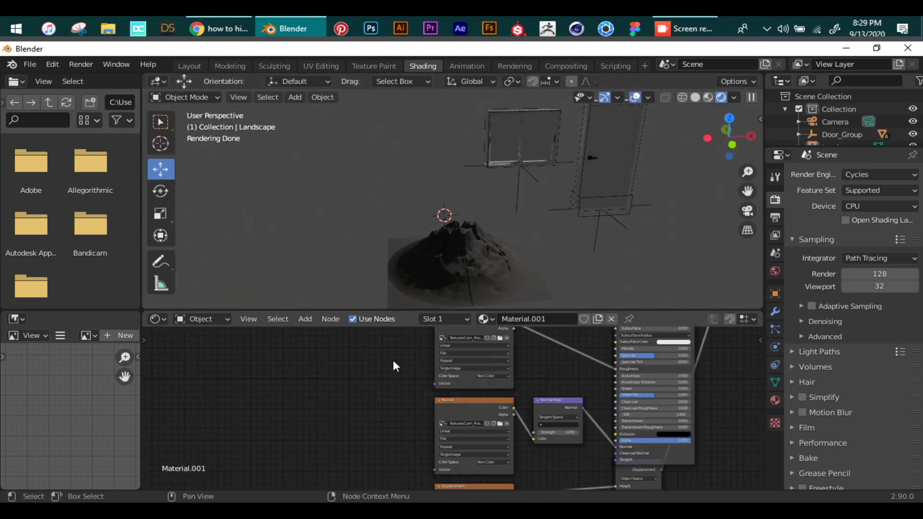
left_click(458, 359)
- Add Texture Coordinate and Mapping nodes with Ctrl+T, position Mapping, then return to Layout
key("ctrl+t")
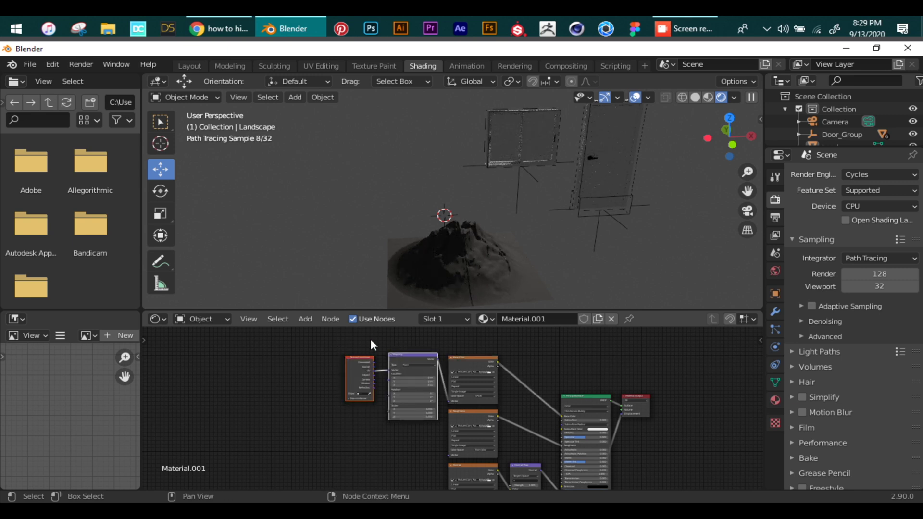
left_click_drag(418, 359, 334, 371)
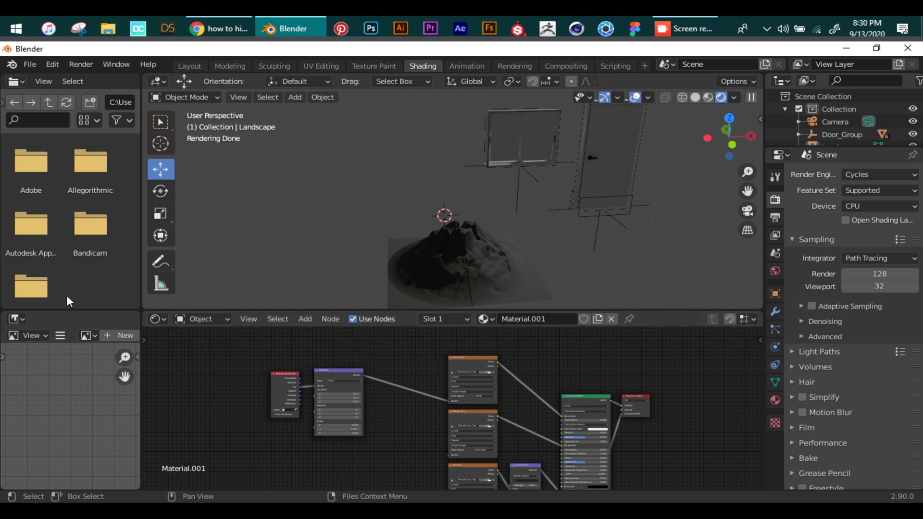
left_click(197, 66)
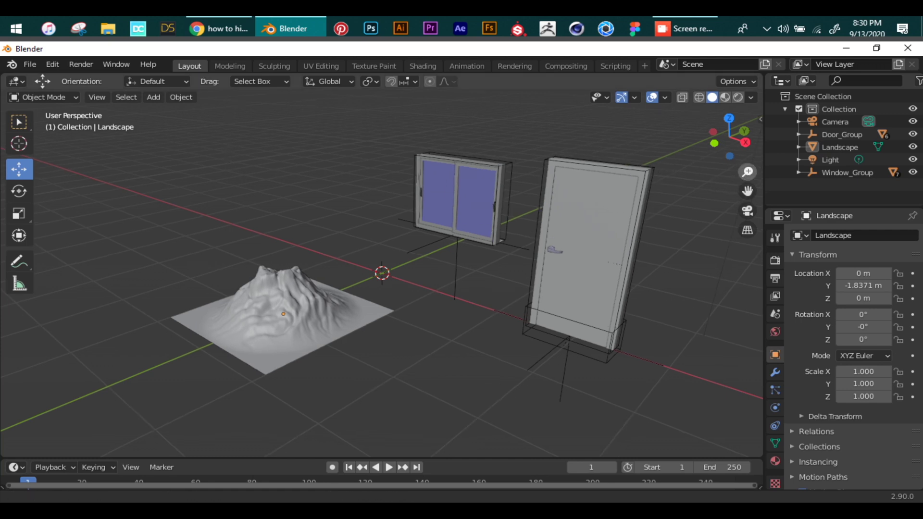
- Search add-ons for 'rigi', enable Rigging: Rigify, and close Preferences
left_click_drag(748, 171, 746, 171)
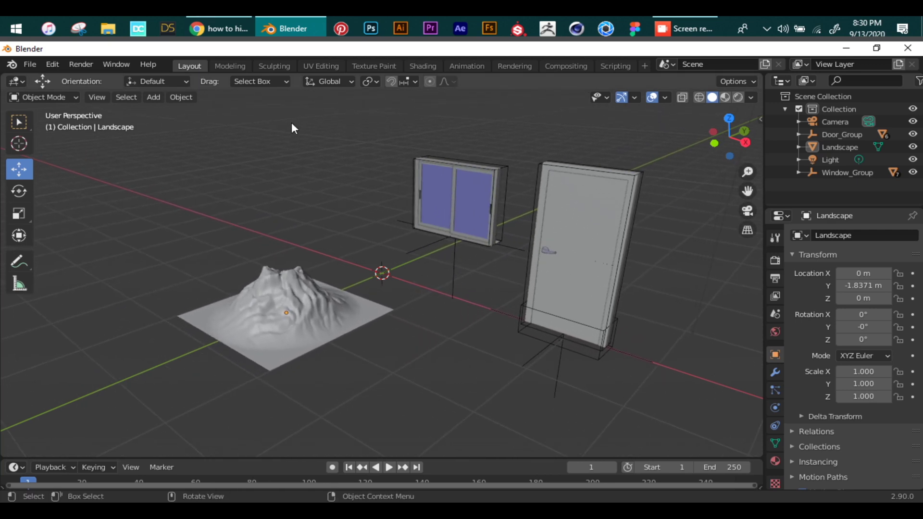
left_click(53, 64)
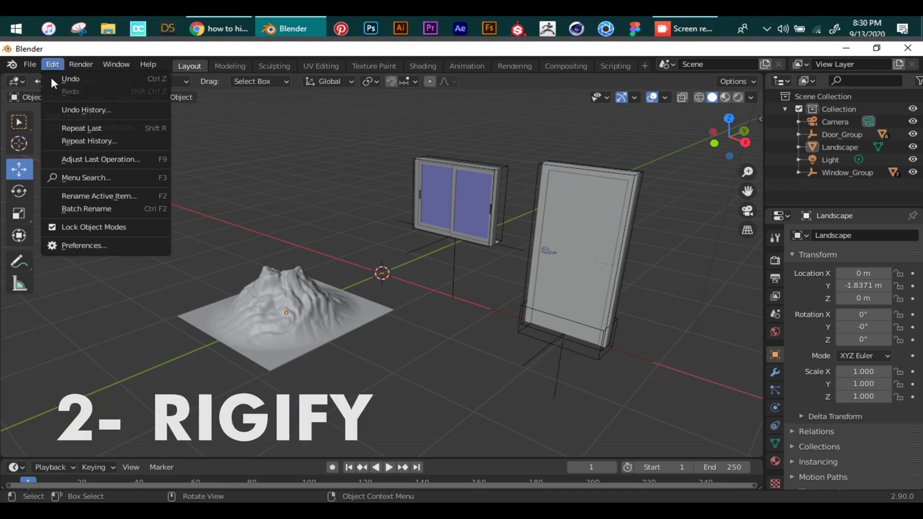
left_click(74, 246)
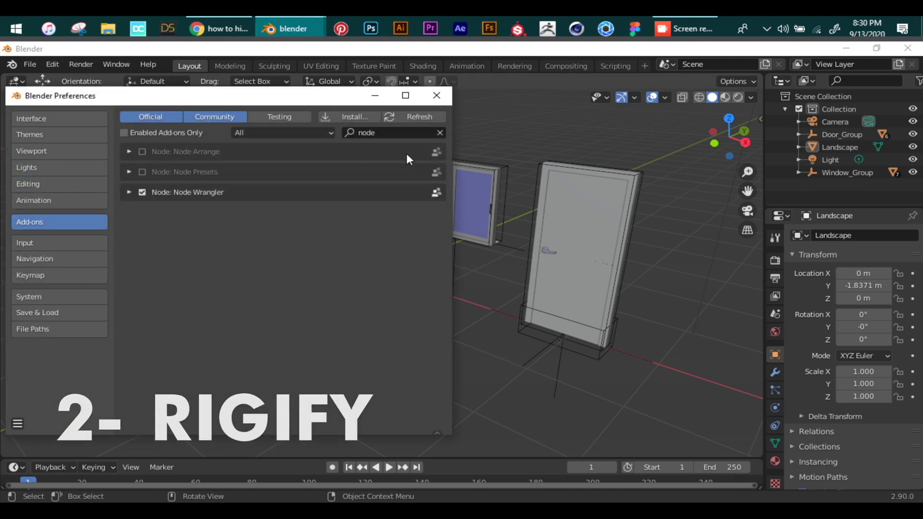
left_click(402, 137)
type("rigi")
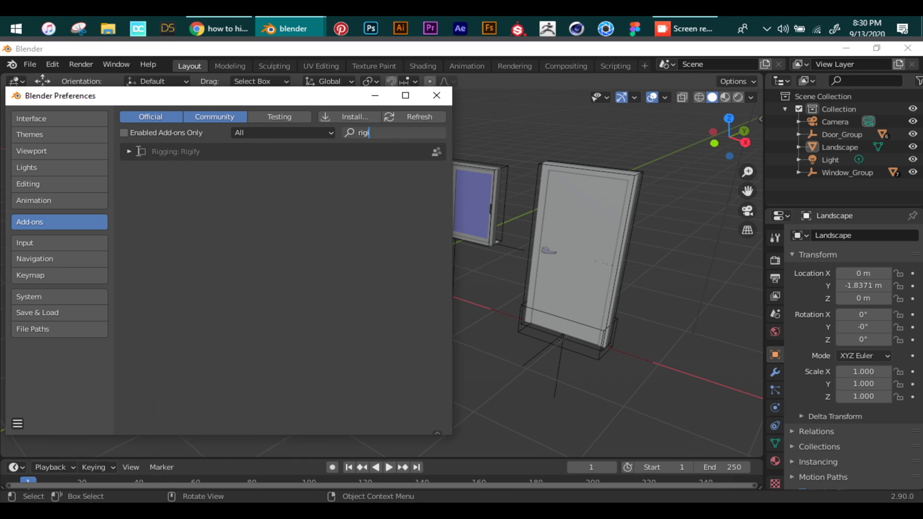
left_click(143, 152)
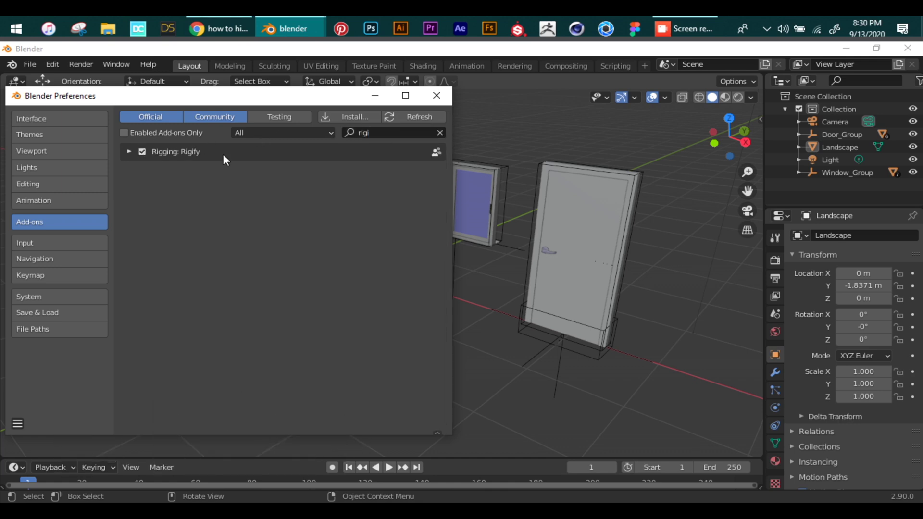
left_click(440, 100)
- Add a Human (Meta-Rig) armature and move it along X to -2.1666 m
key("shift+a")
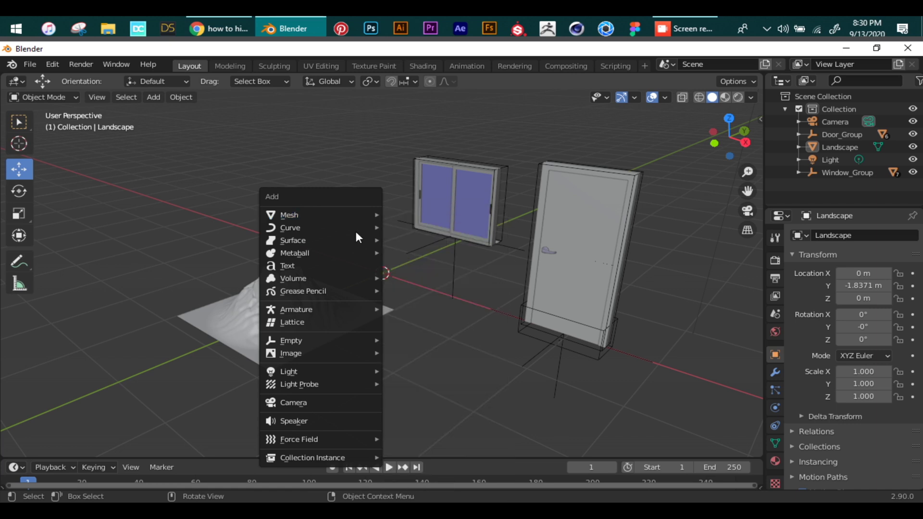
mouse_move(349, 310)
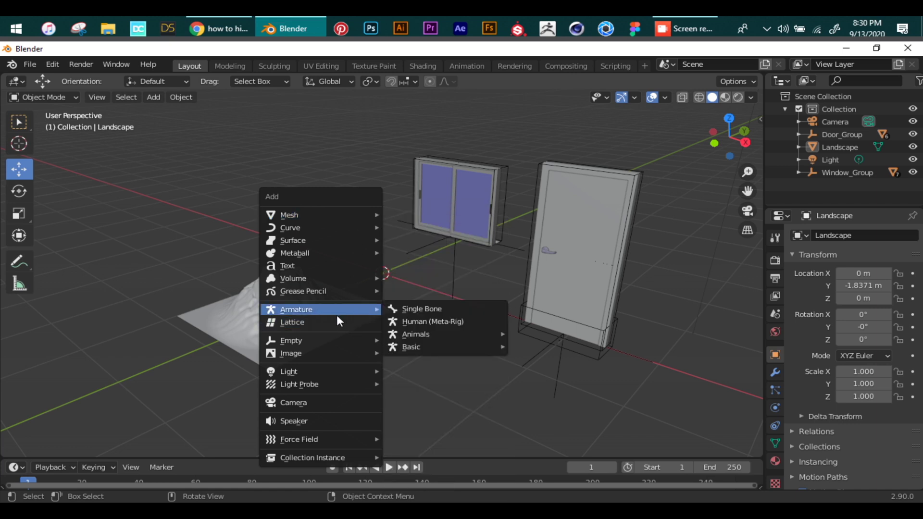
left_click(404, 322)
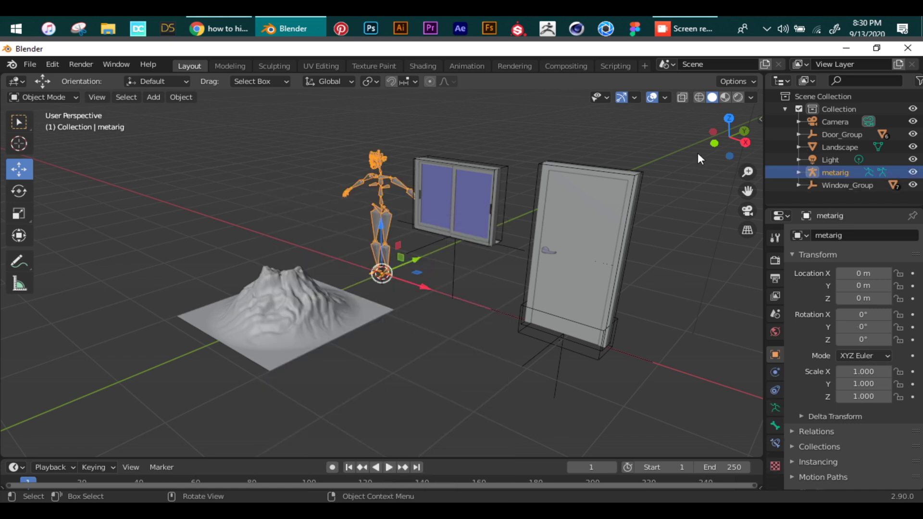
left_click_drag(721, 140, 538, 267)
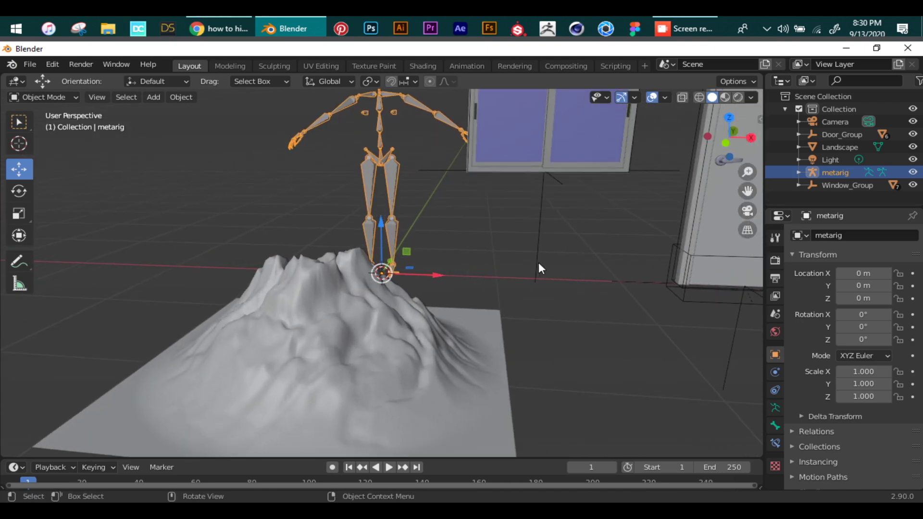
left_click_drag(433, 278, 214, 270)
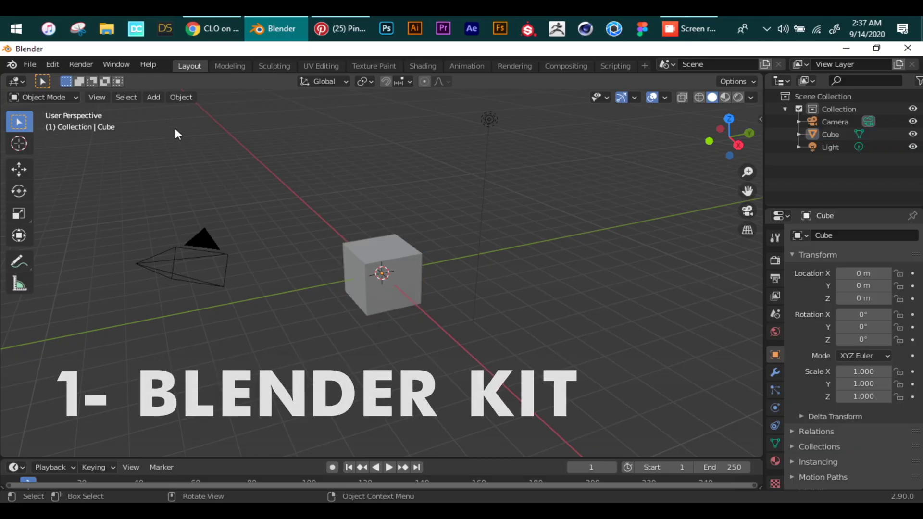
- Enable the BlenderKit Online Asset Library add-on via a 'blender' search and expand its preferences
left_click(53, 64)
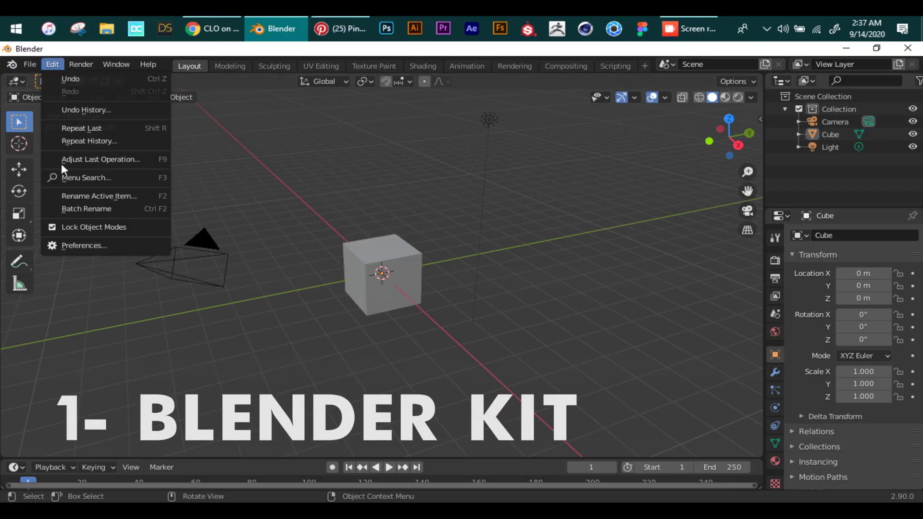
left_click(72, 245)
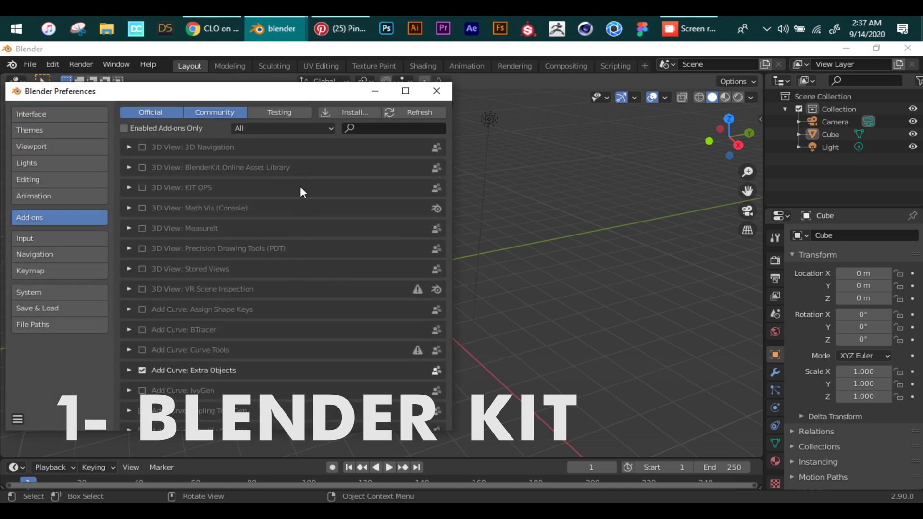
left_click(389, 129)
type("blender")
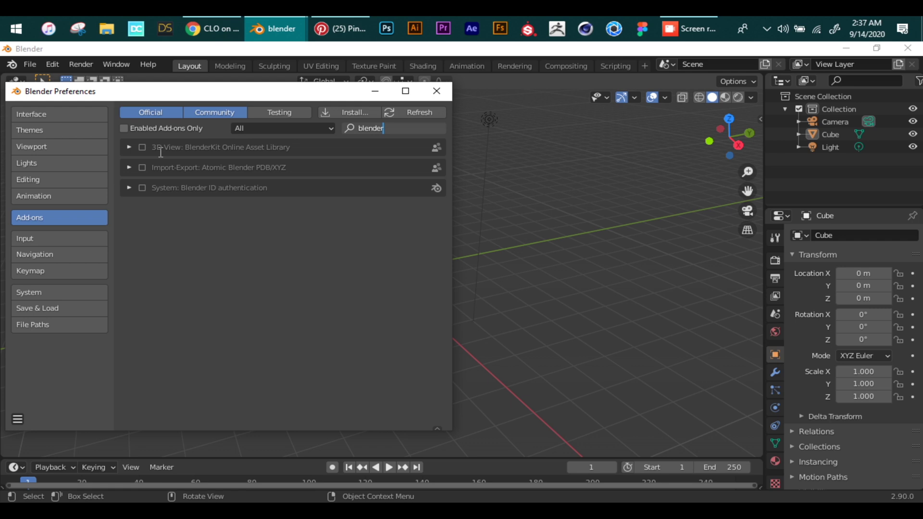
left_click(144, 147)
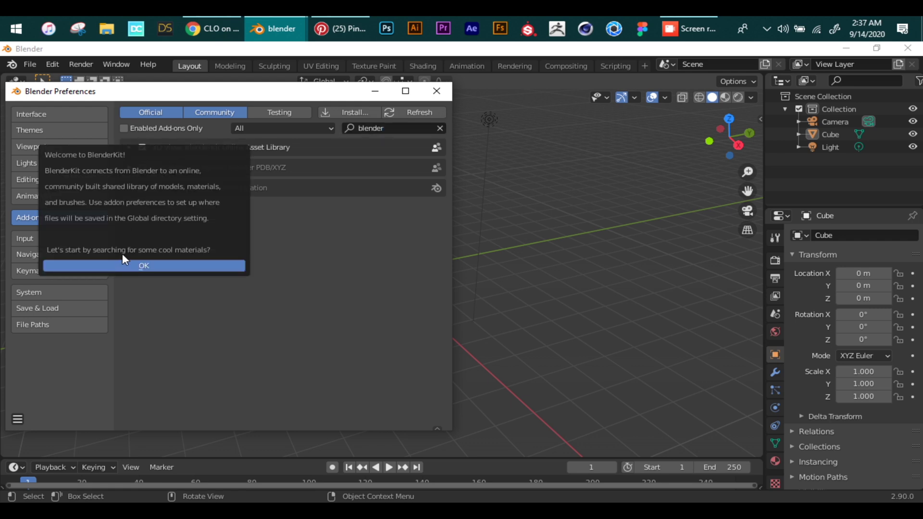
left_click(121, 263)
left_click(130, 146)
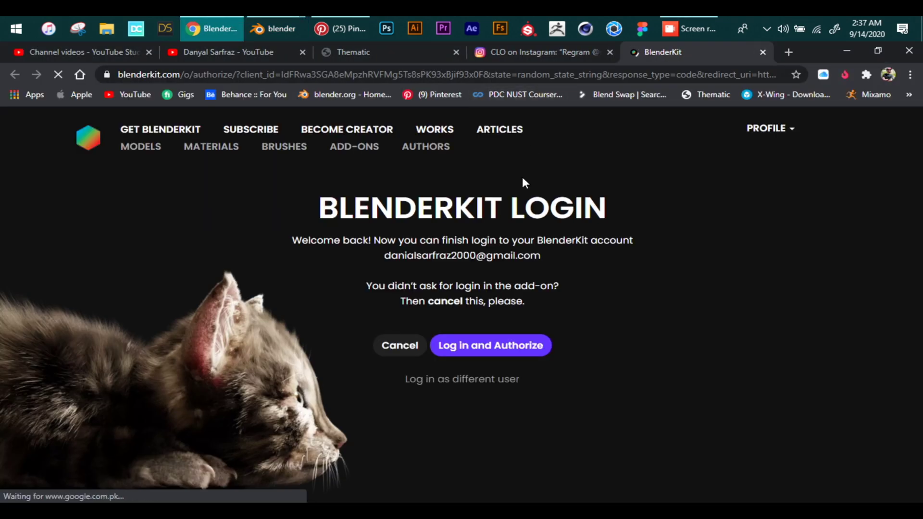
- Authorize the BlenderKit login, then find Procedural lava rock under Materials and get it
left_click(460, 350)
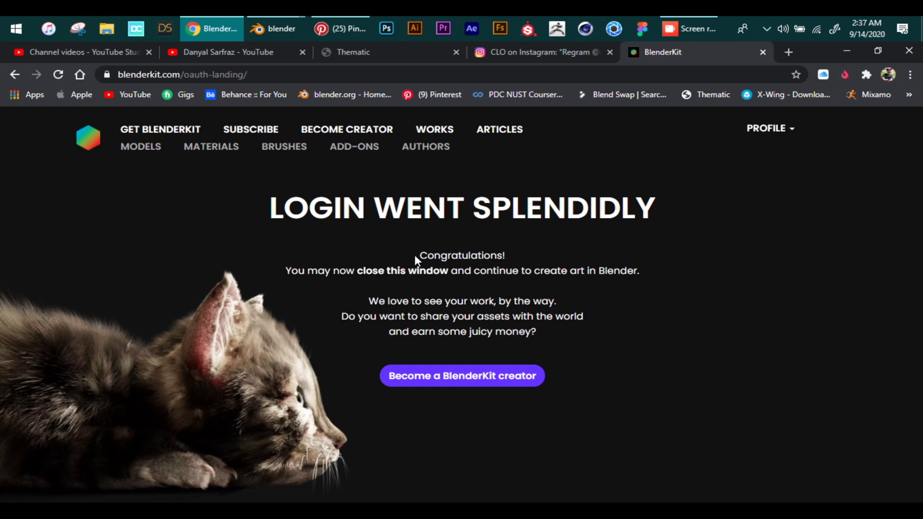
left_click(216, 153)
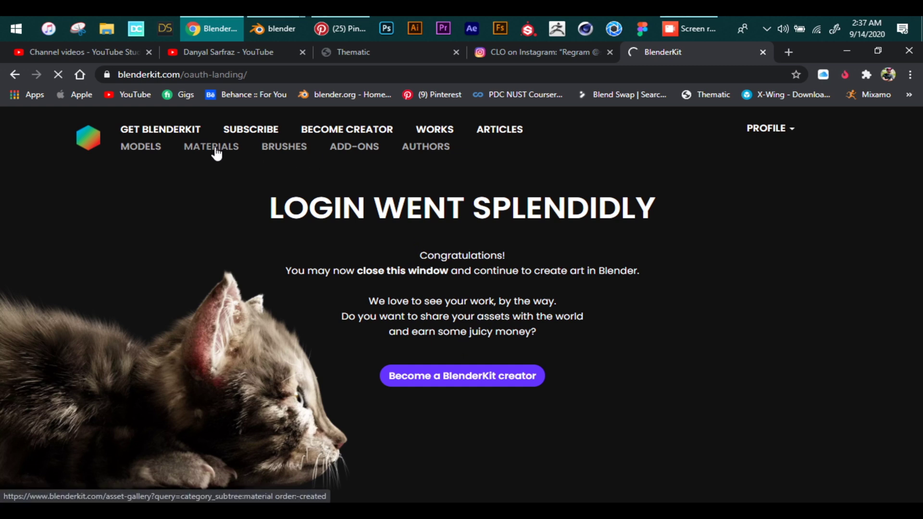
scroll(398, 295, "down", 2)
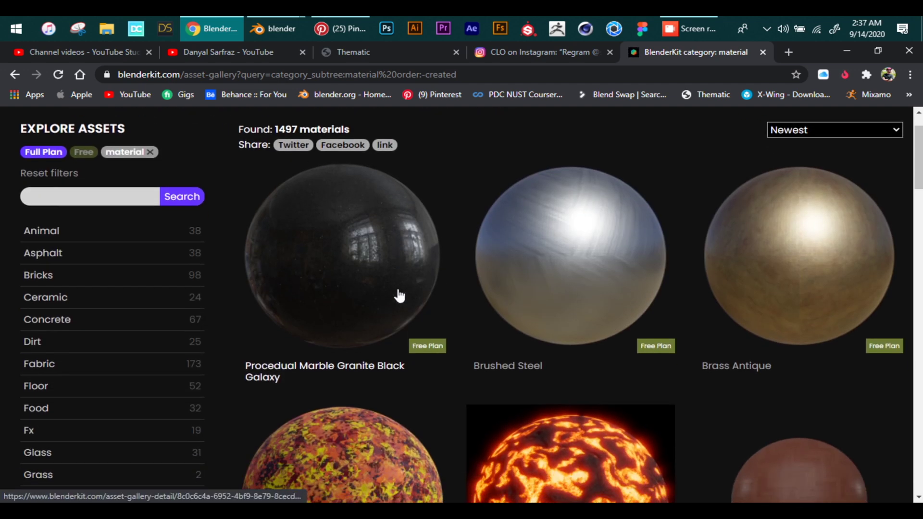
scroll(398, 295, "down", 2)
scroll(480, 337, "up", 2)
left_click(548, 434)
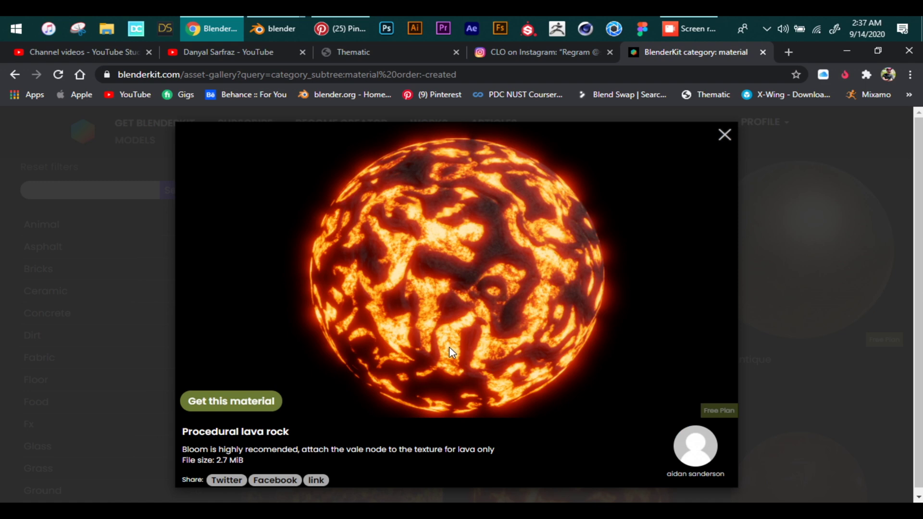
left_click(263, 400)
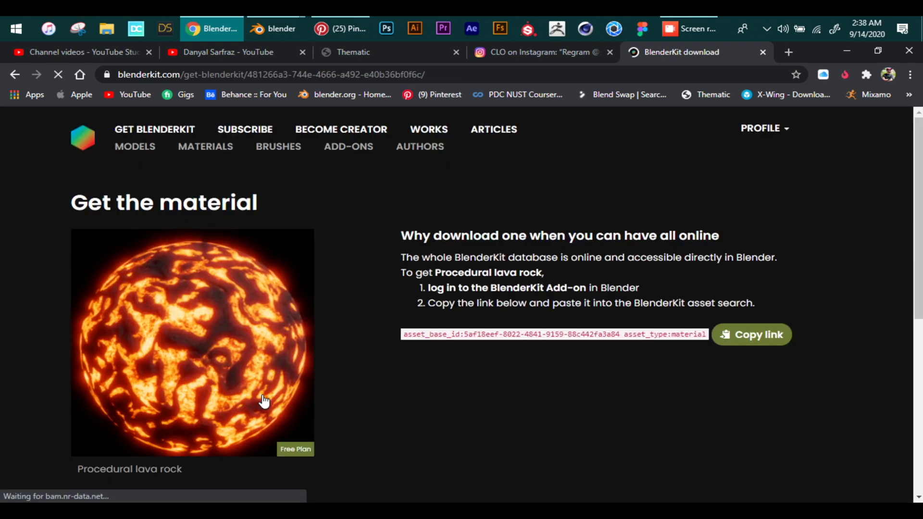
- Search the pasted lava rock asset link in the sidebar's BlenderKit panel
mouse_move(273, 28)
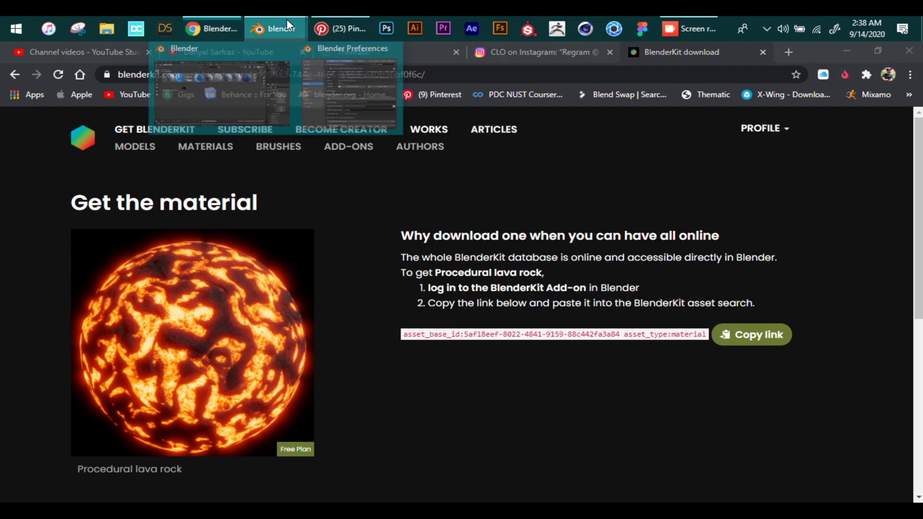
left_click(399, 60)
left_click(759, 120)
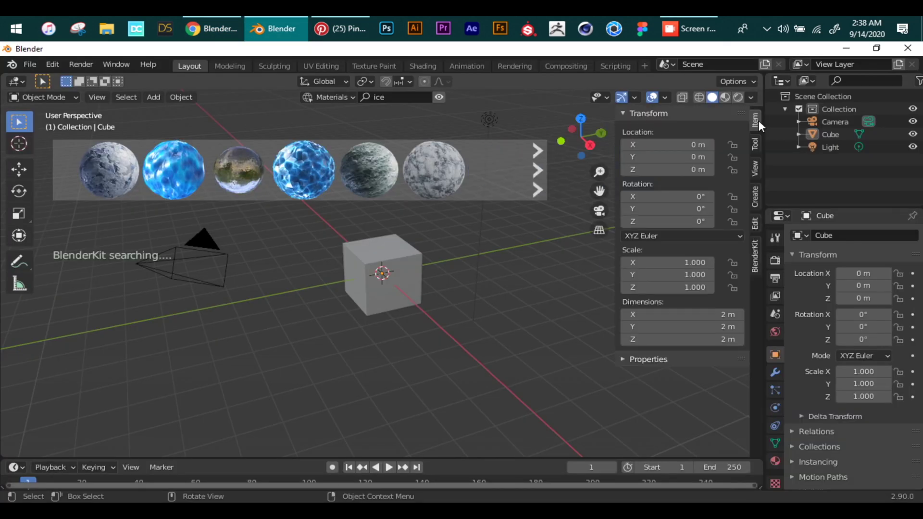
left_click(754, 262)
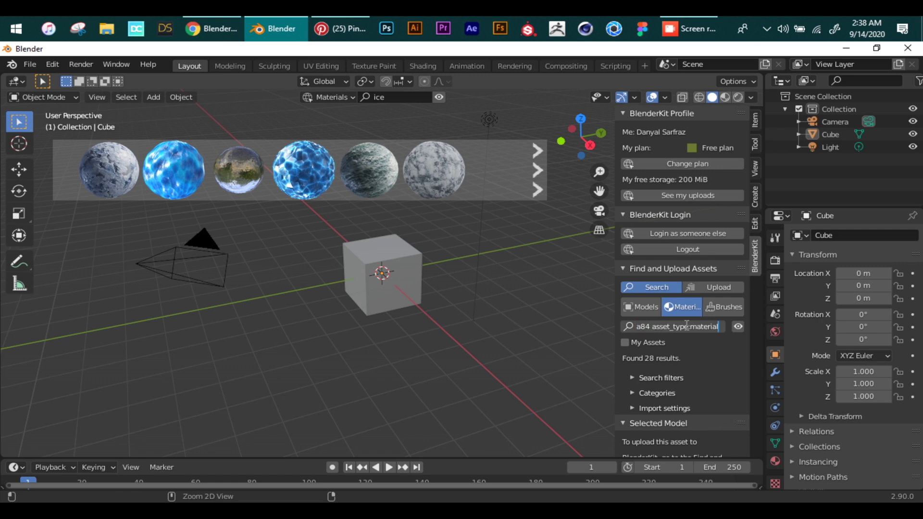
key("Return")
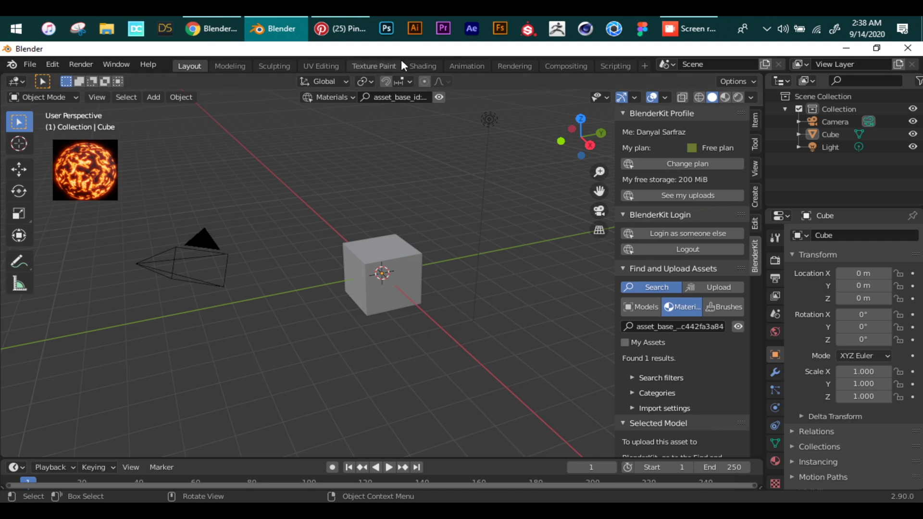
- Preview the scene with rendered shading in the Shading workspace
left_click(425, 67)
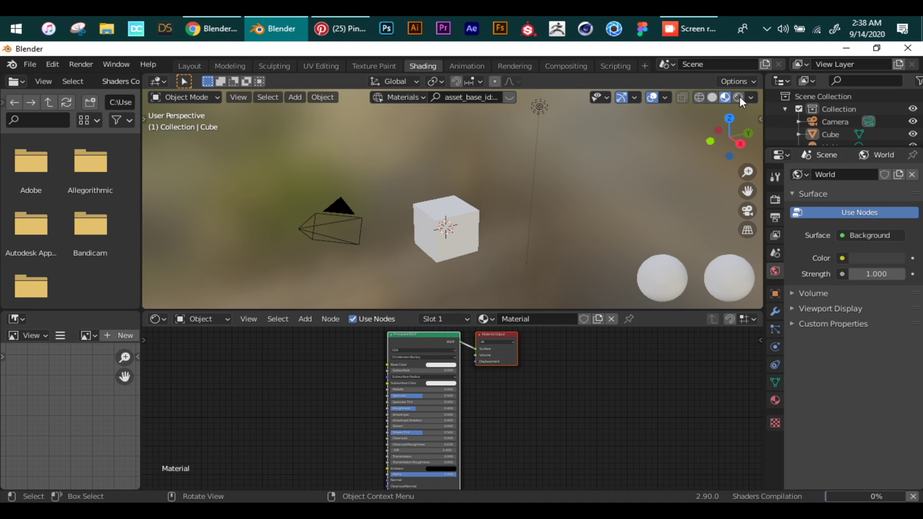
left_click(738, 97)
left_click(775, 199)
left_click(860, 176)
- In Layout, drag the lava rock material onto the cube and view it rendered through the camera
left_click(189, 67)
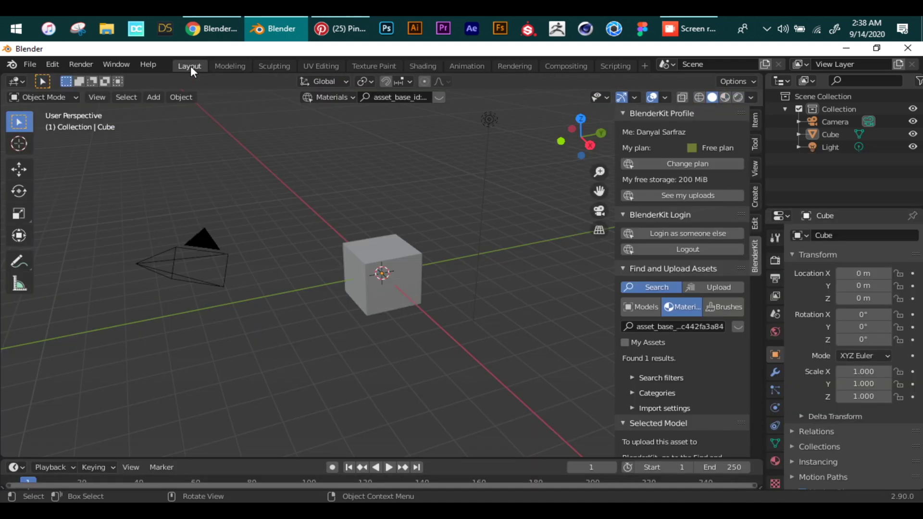
left_click(737, 327)
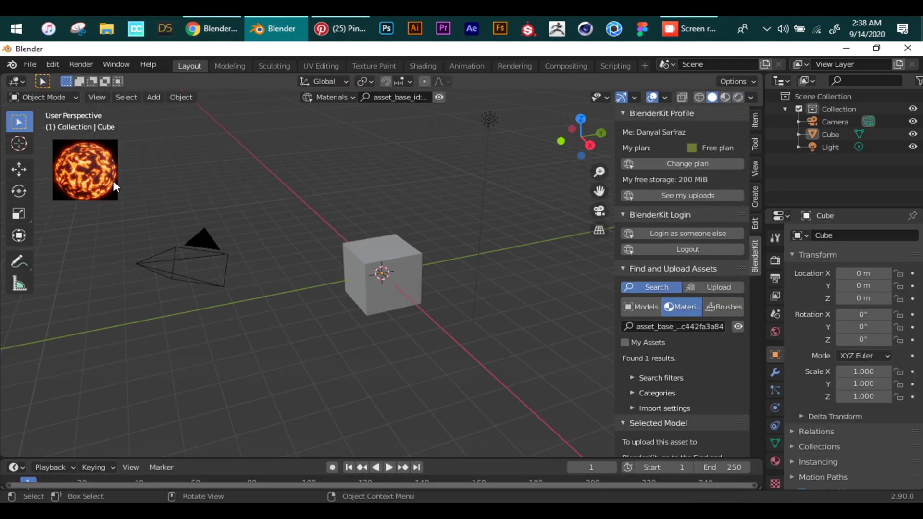
left_click_drag(86, 172, 362, 261)
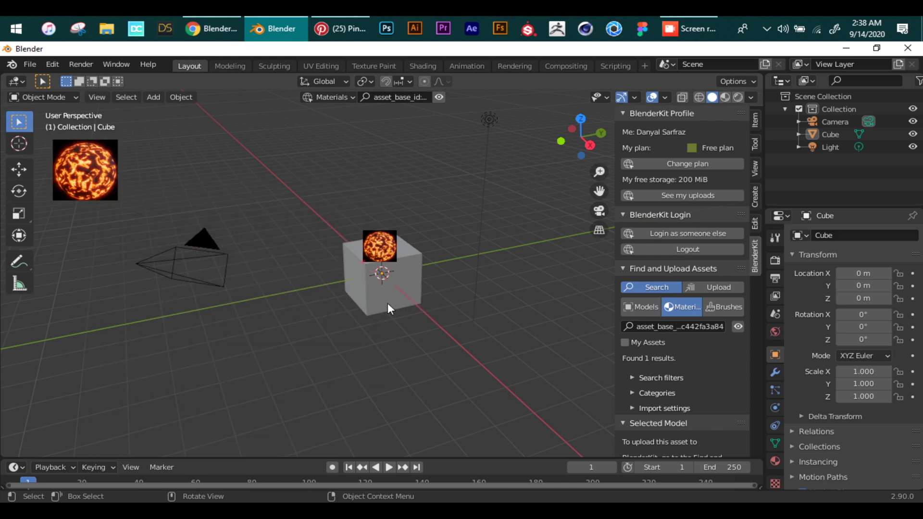
left_click(738, 97)
left_click(599, 211)
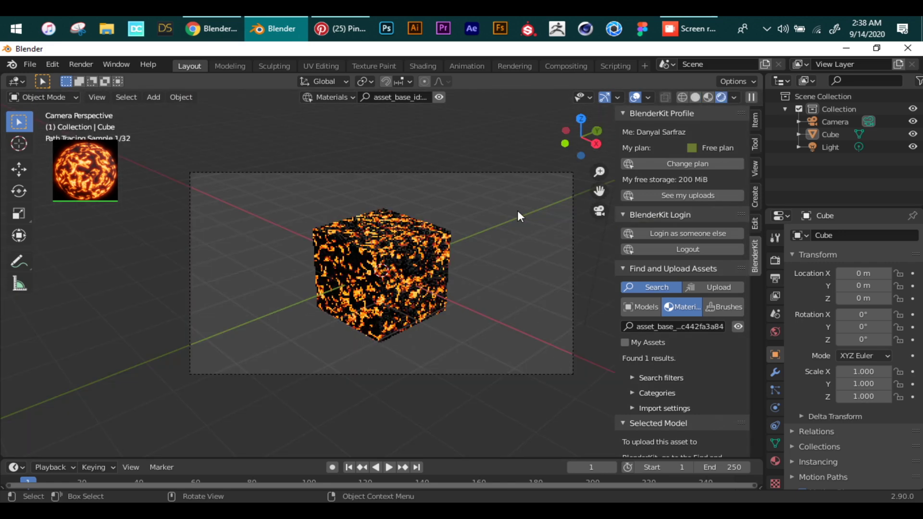
- In the Shading node editor, change the orange ColorRamp stop to red
left_click(418, 66)
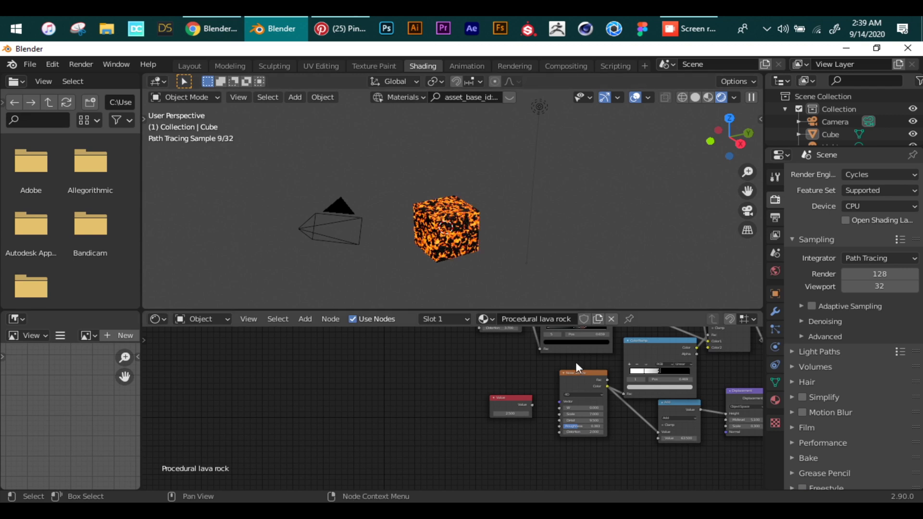
middle_click_drag(471, 385, 422, 380)
left_click(437, 384)
left_click(438, 337)
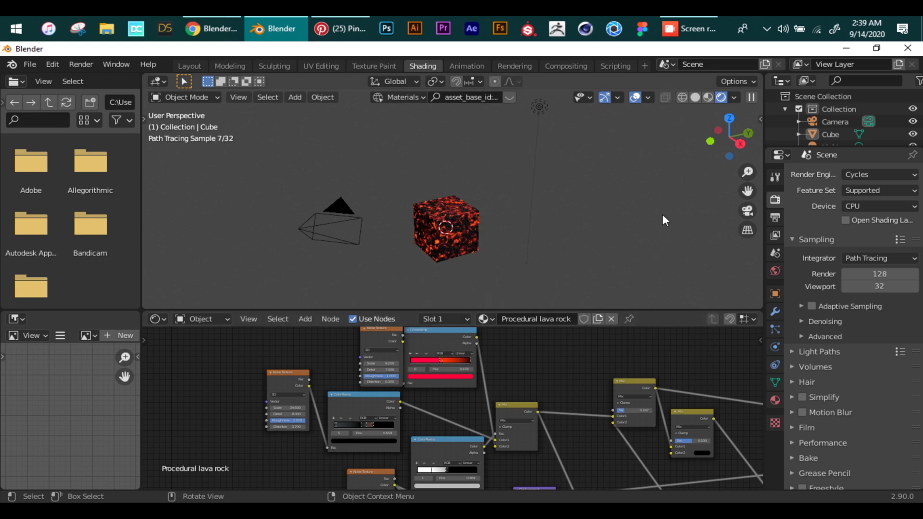
- From the camera view, recolour that ramp stop to pink and select the cube
left_click(751, 210)
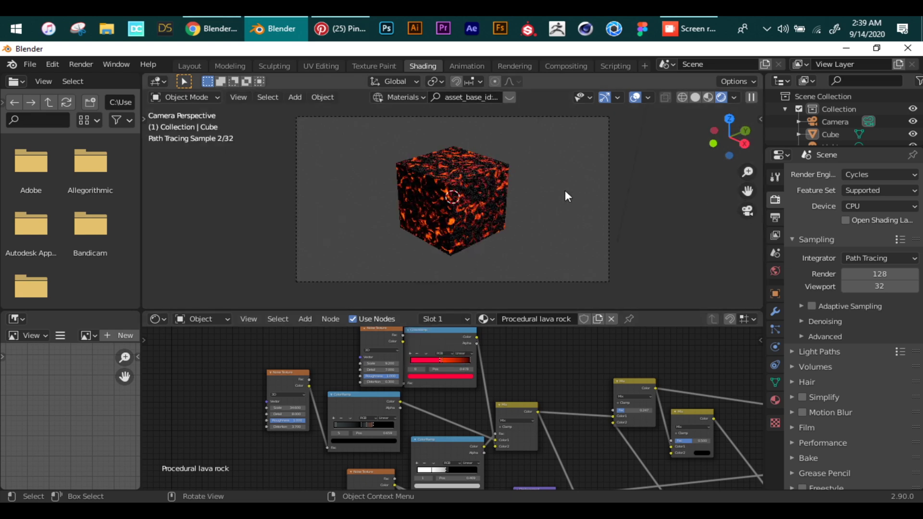
scroll(565, 189, "up", 4)
scroll(515, 295, "up", 1)
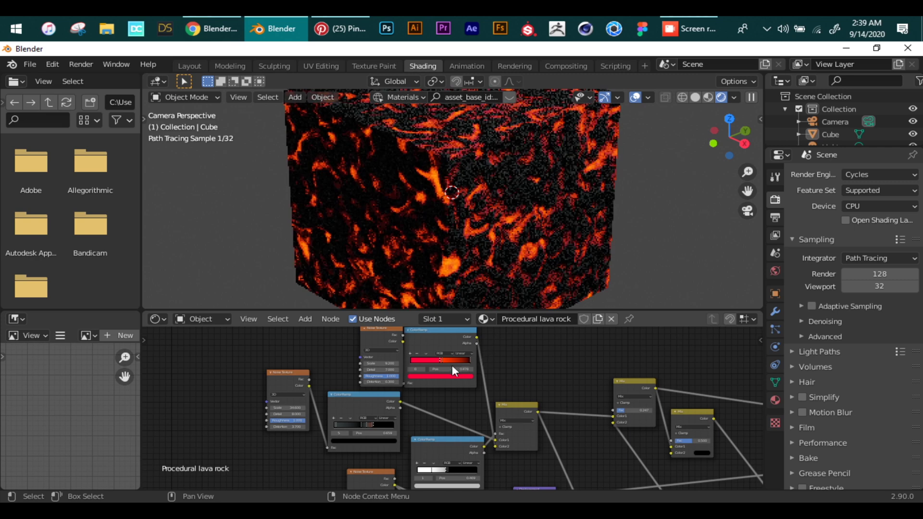
left_click(440, 376)
mouse_move(438, 328)
left_mouse_down()
mouse_move(440, 297)
mouse_move(436, 334)
left_mouse_up()
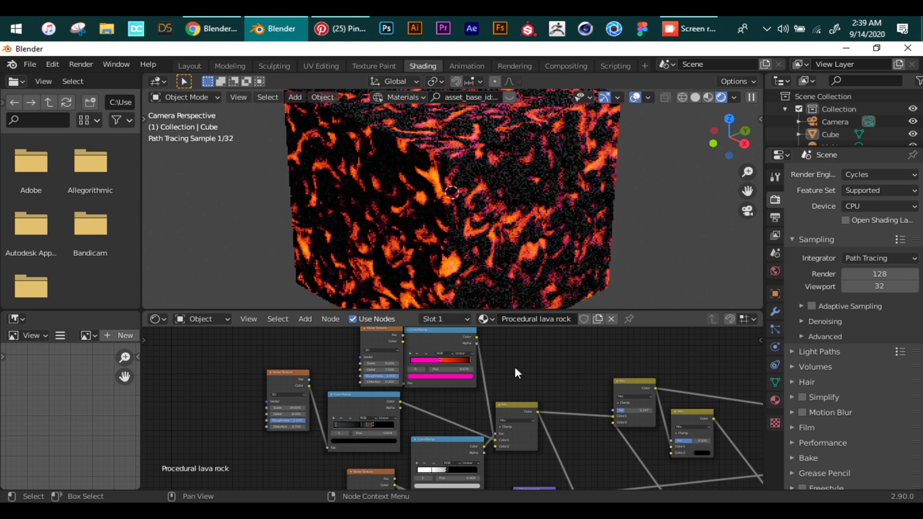
left_click(491, 229)
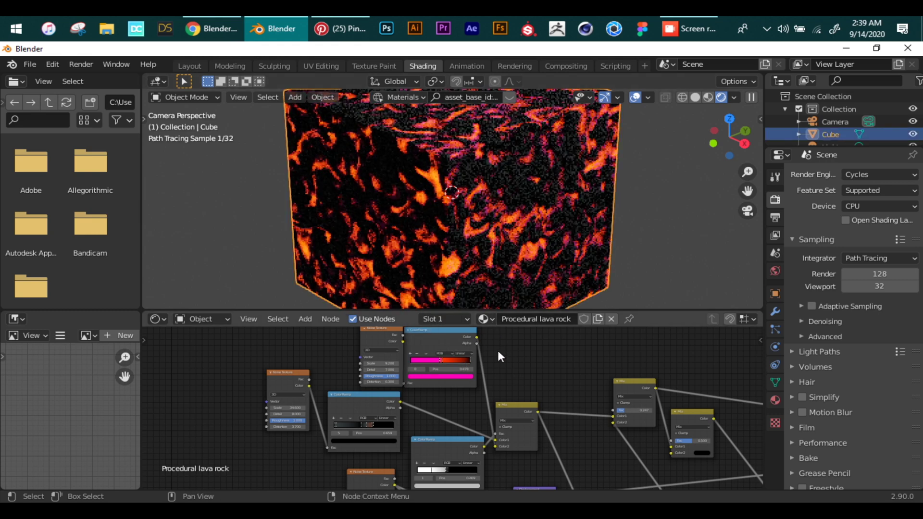